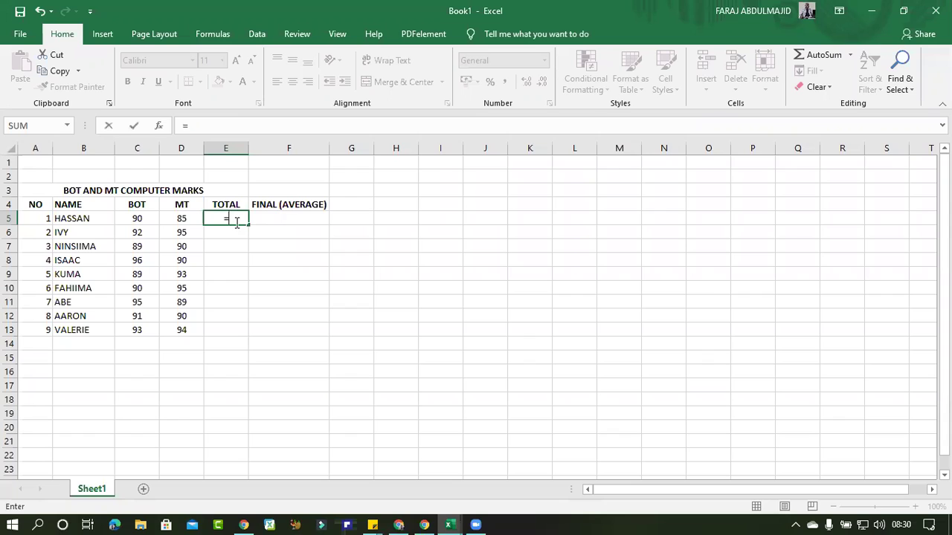
# Step: Try a SUM of C5:D5 in total cell E5 and clear the cell again
pyautogui.write('SU')
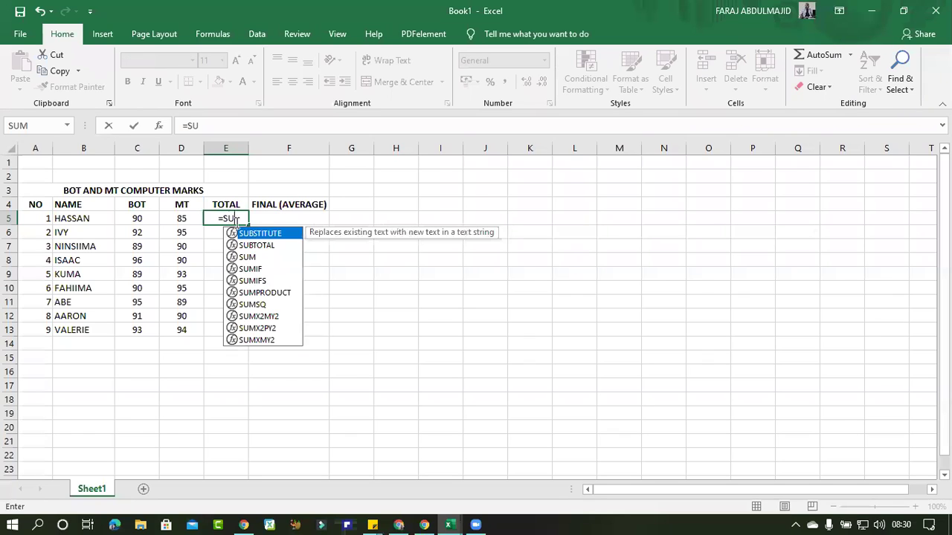
pyautogui.write('M')
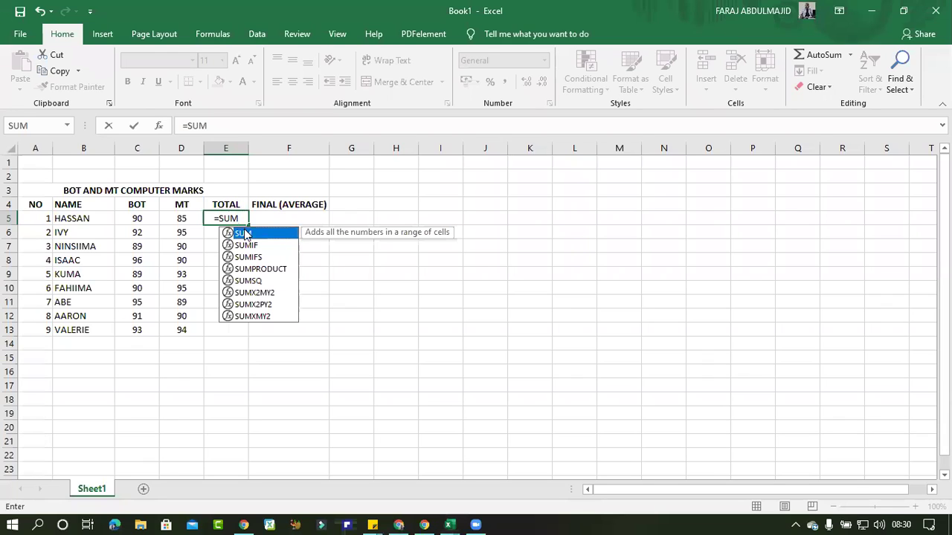
pyautogui.doubleClick(246, 236)
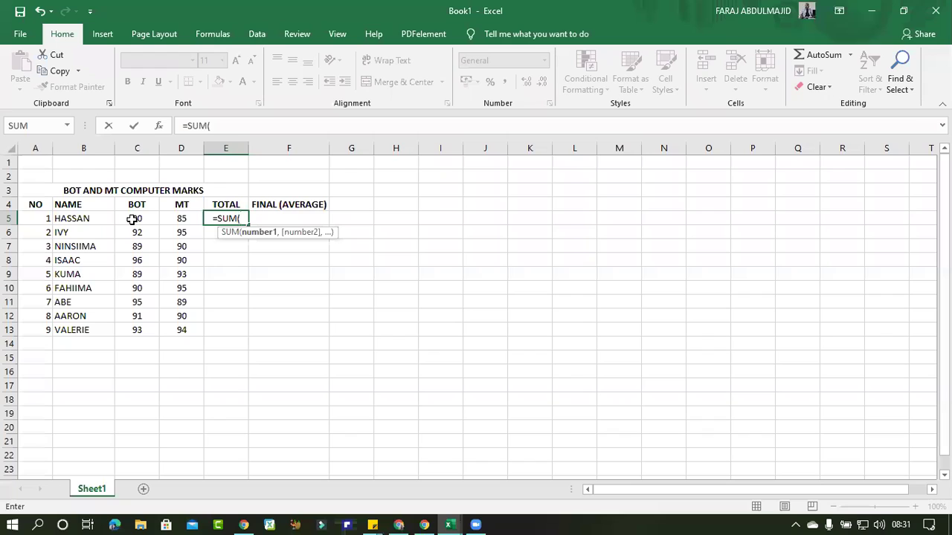
pyautogui.moveTo(132, 220); pyautogui.dragTo(183, 219)
pyautogui.press('Return')
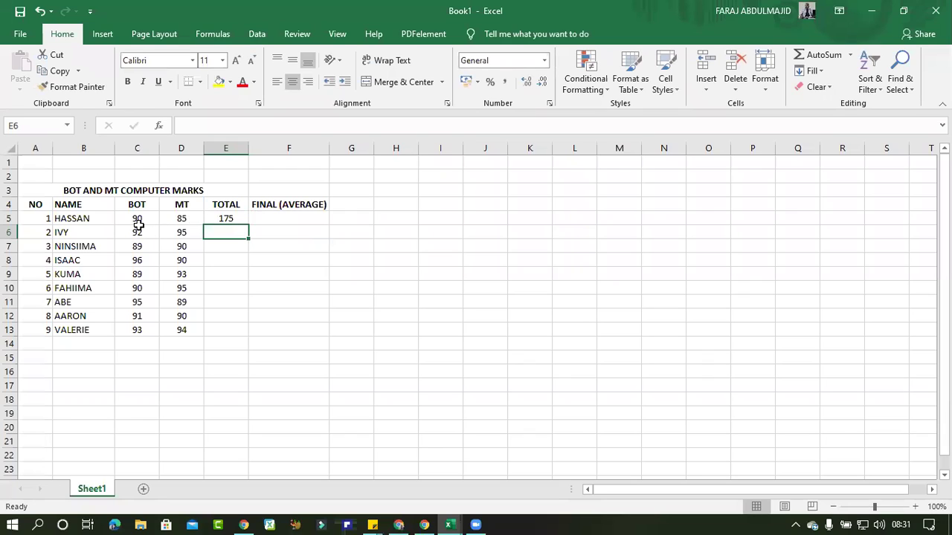
pyautogui.click(236, 218)
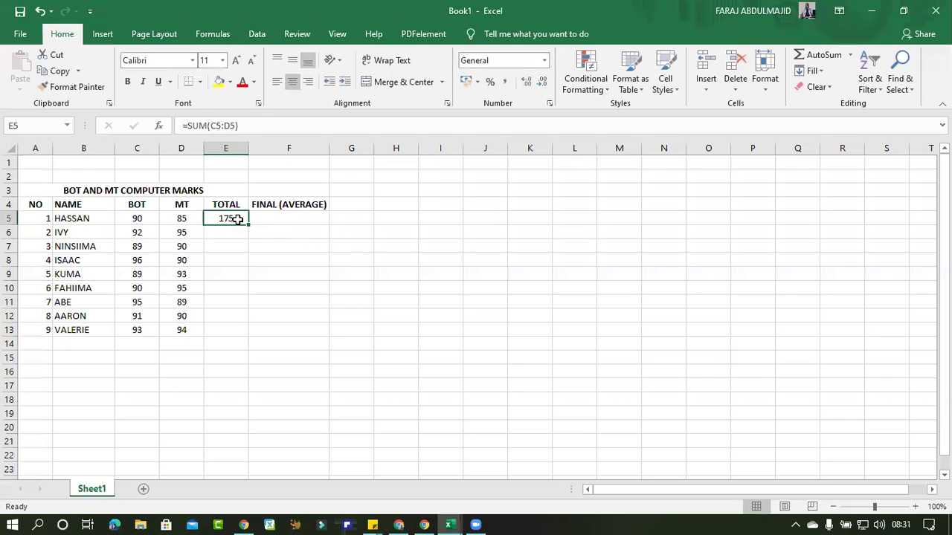
pyautogui.press('Delete')
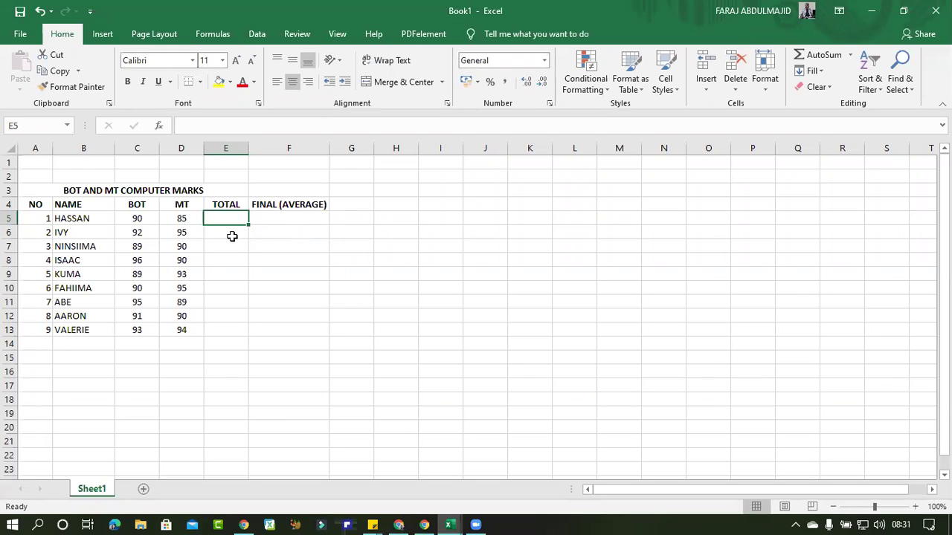
# Step: Enter =SUM(C5:D5) in cell E5 to total the first student's BOT and MT marks
pyautogui.write('=')
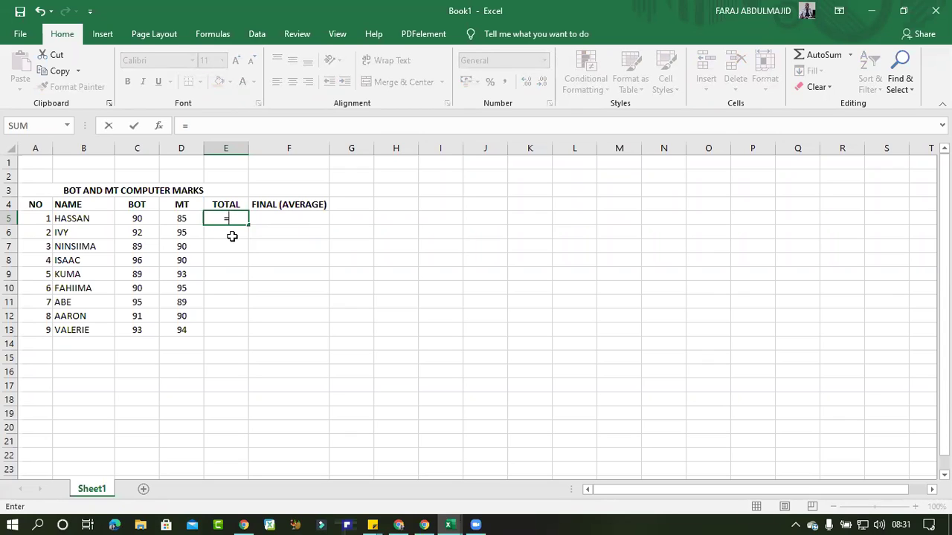
pyautogui.write('SUM')
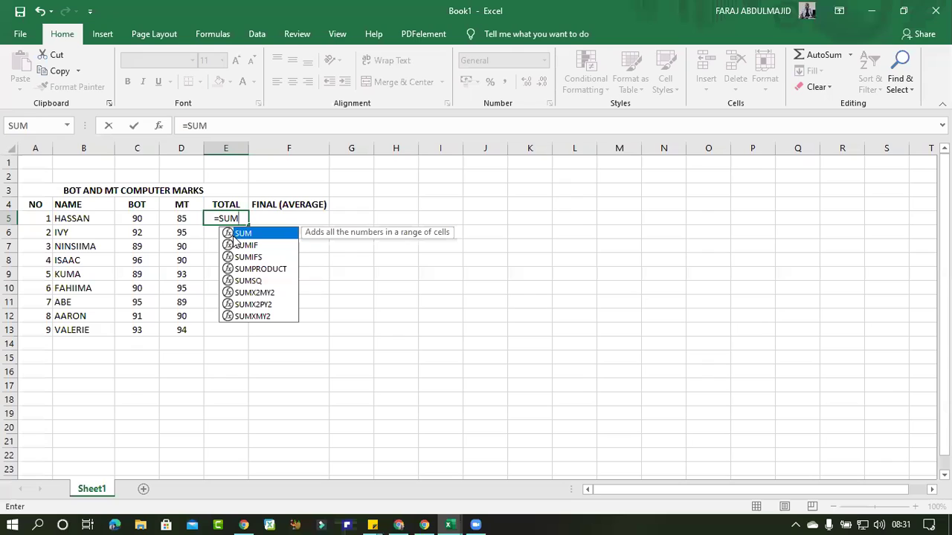
pyautogui.doubleClick(233, 234)
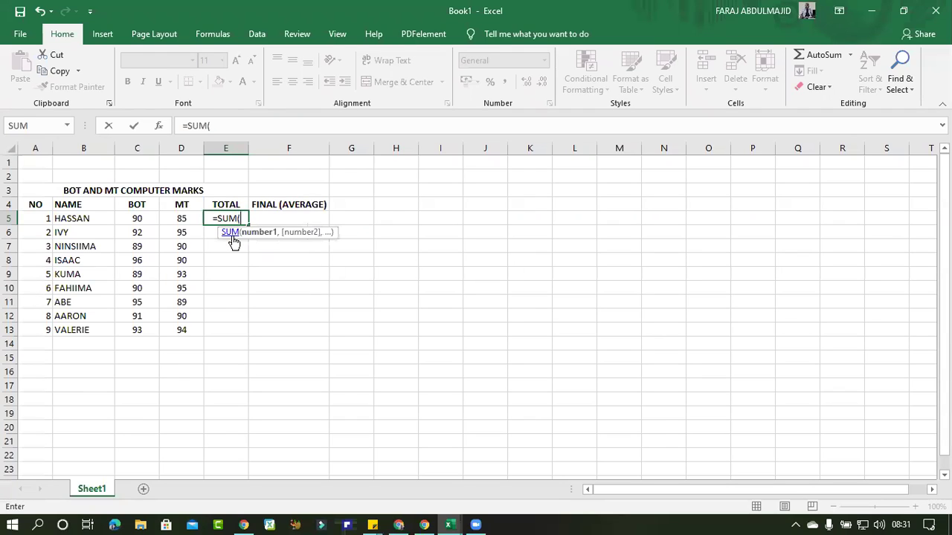
pyautogui.click(133, 216)
pyautogui.moveTo(133, 217); pyautogui.dragTo(165, 214)
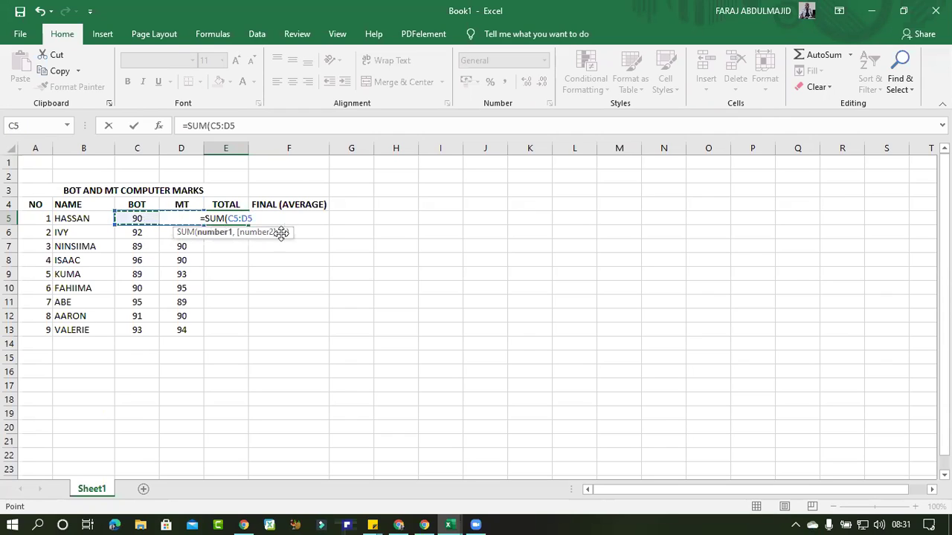
pyautogui.press('Return')
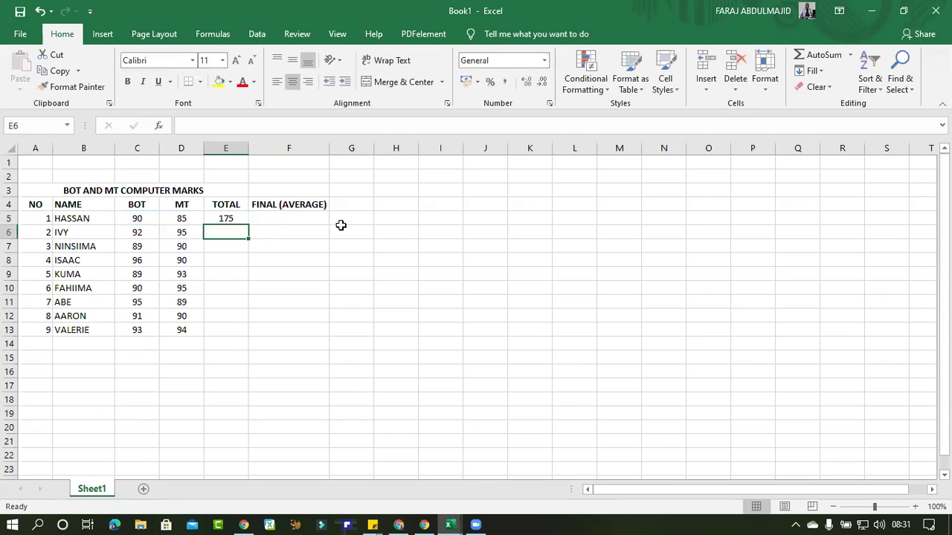
# Step: Fill the total formula from E5 down through E13 for the remaining students
pyautogui.click(244, 219)
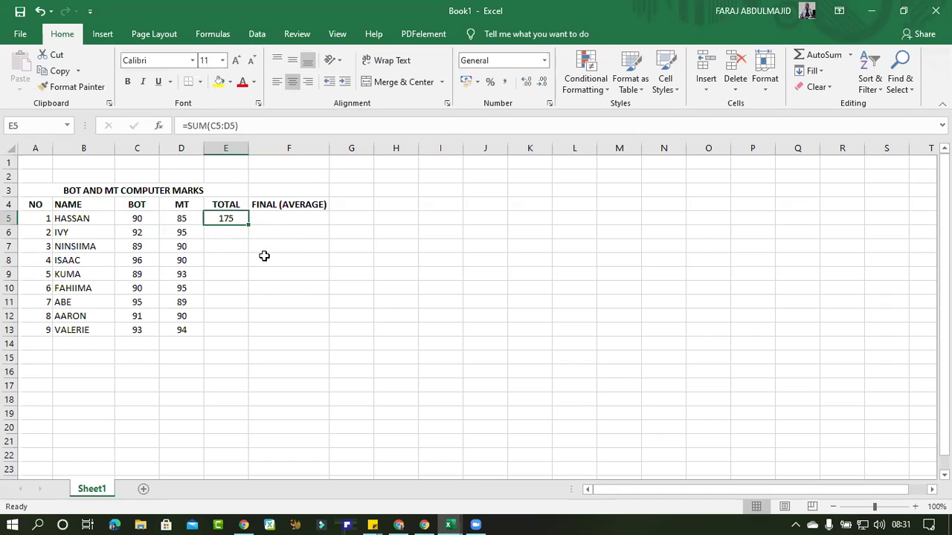
pyautogui.click(230, 233)
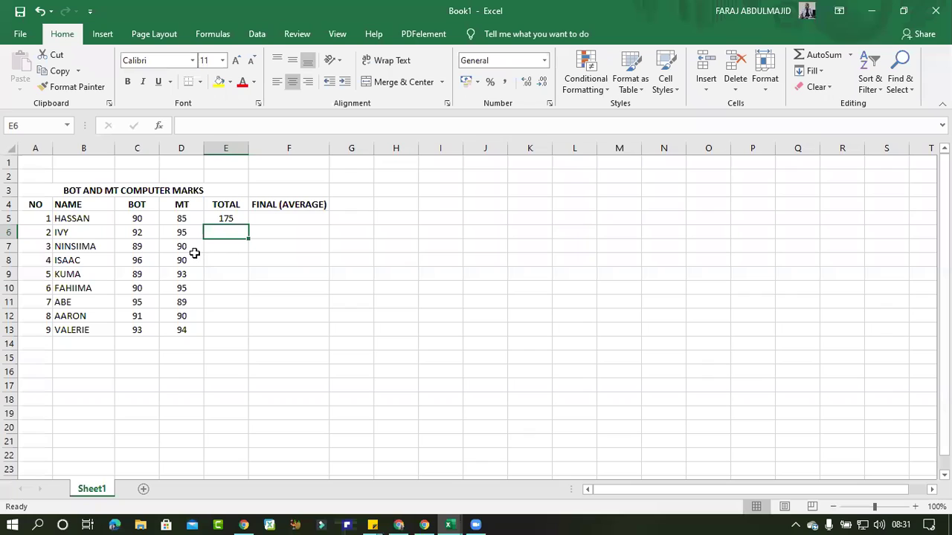
pyautogui.click(227, 216)
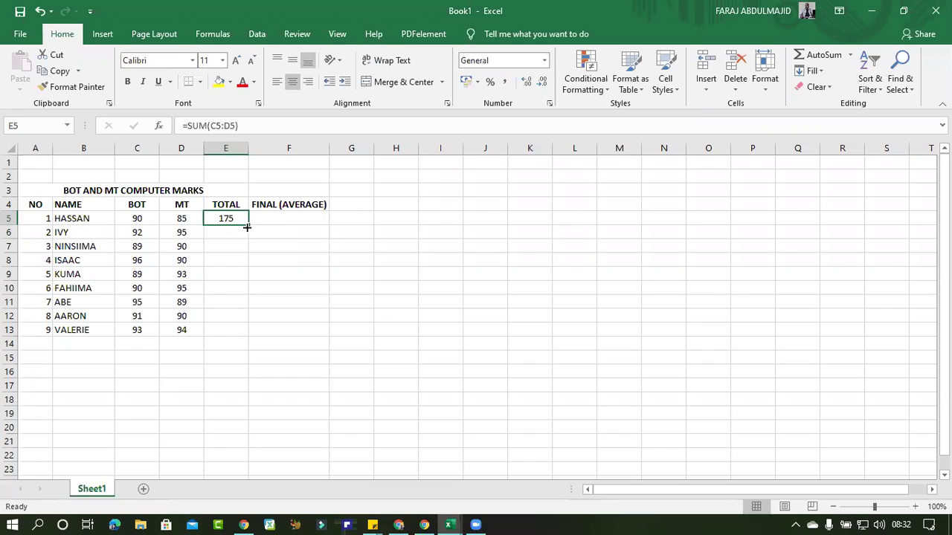
pyautogui.moveTo(247, 227); pyautogui.dragTo(244, 336)
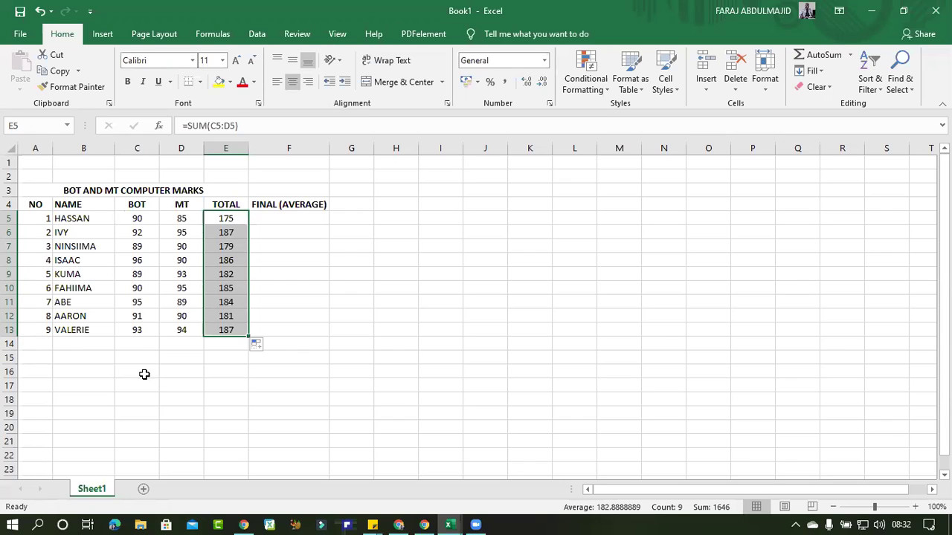
# Step: Add the label TOTAL in cell B14 below the names and make it bold
pyautogui.click(138, 344)
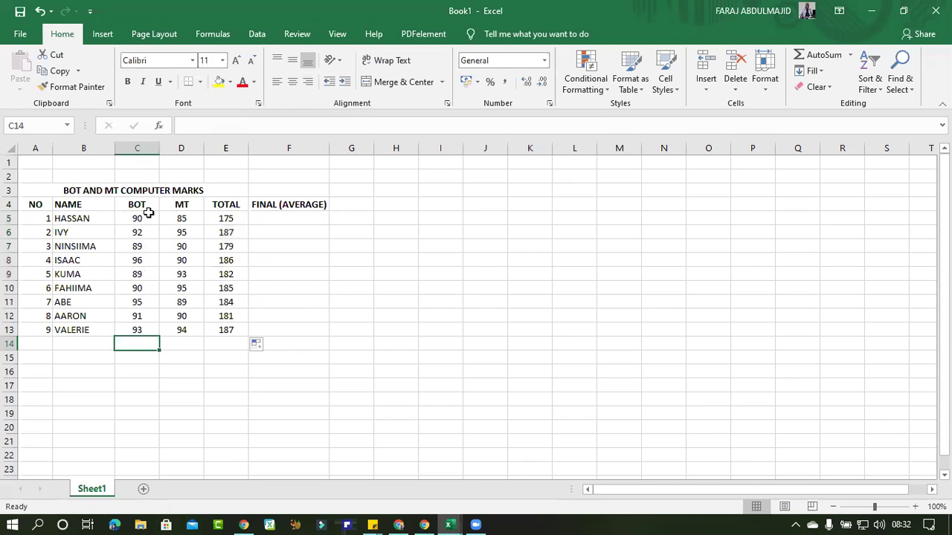
pyautogui.click(69, 343)
pyautogui.write('T')
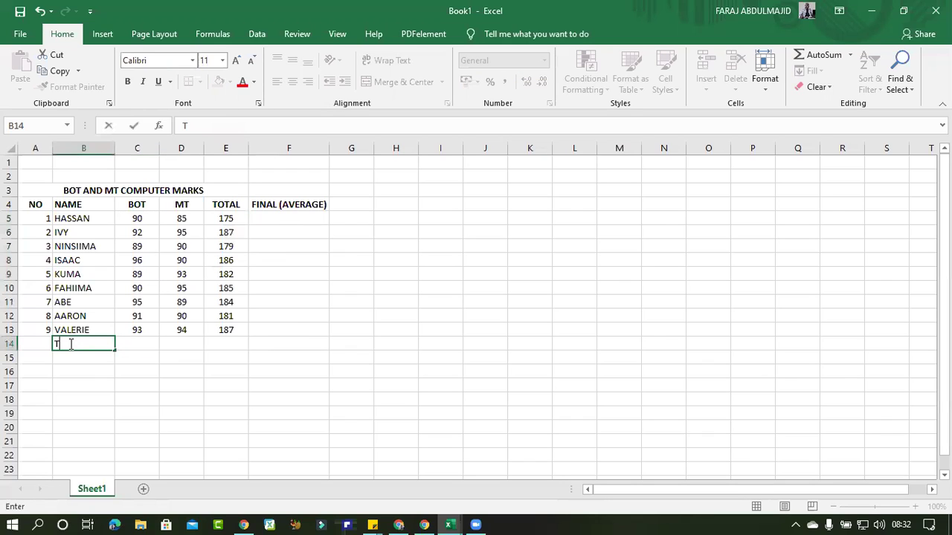
pyautogui.write('OTAL')
pyautogui.click(176, 357)
pyautogui.click(89, 344)
pyautogui.click(127, 81)
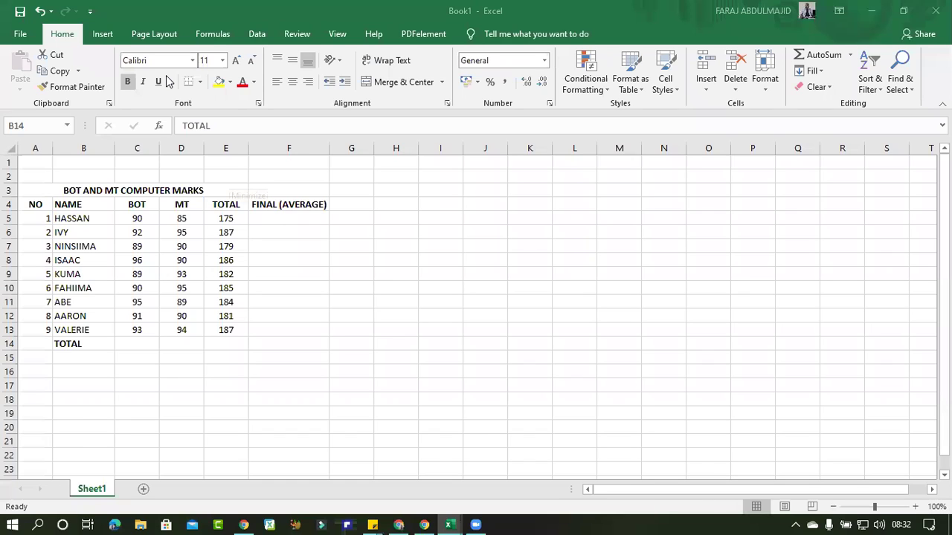
# Step: Total the BOT column in cell C14 with a SUM formula over C5:C13
pyautogui.click(233, 330)
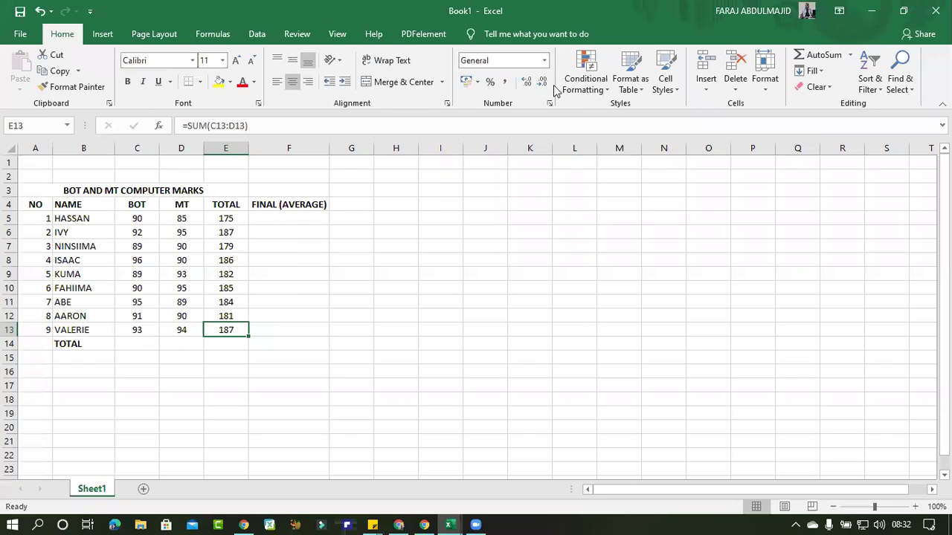
pyautogui.click(145, 343)
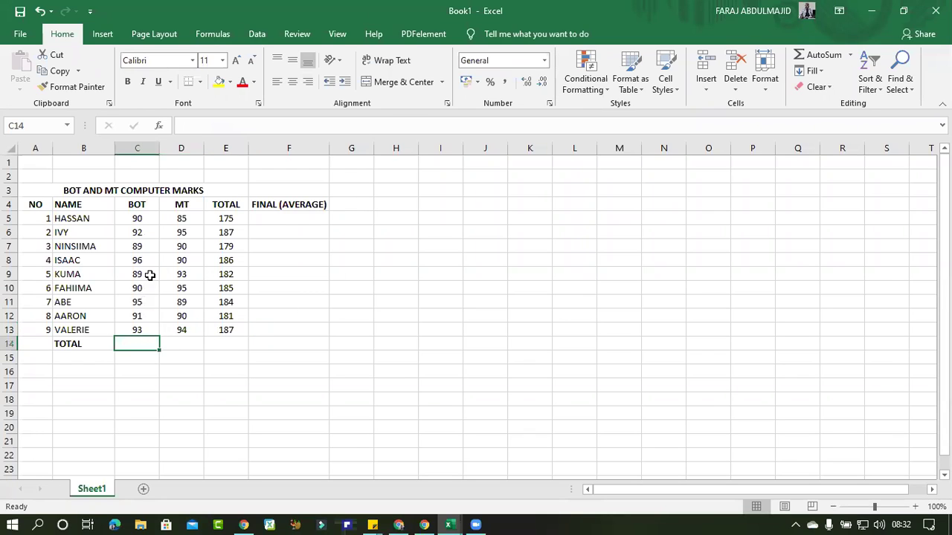
pyautogui.moveTo(142, 218); pyautogui.dragTo(140, 332)
pyautogui.click(143, 345)
pyautogui.write('=SUM')
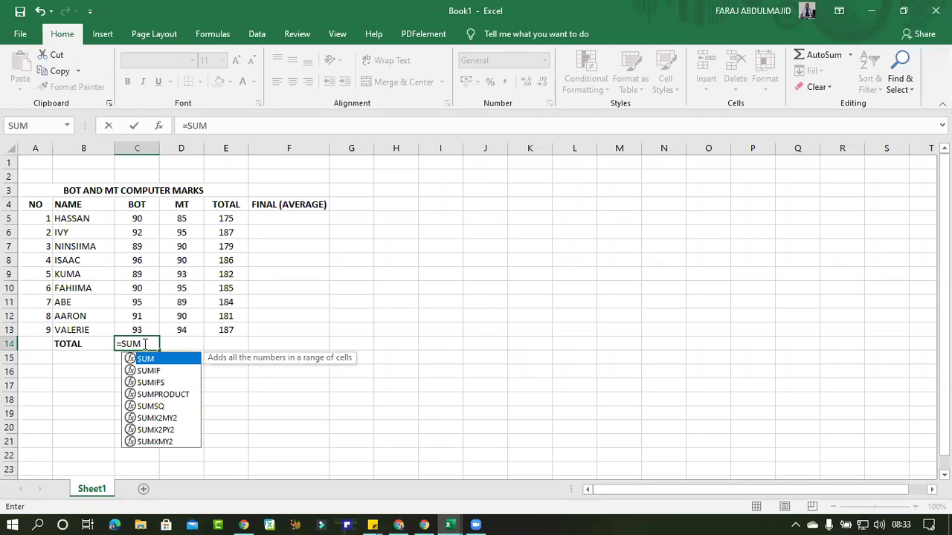
pyautogui.write('(')
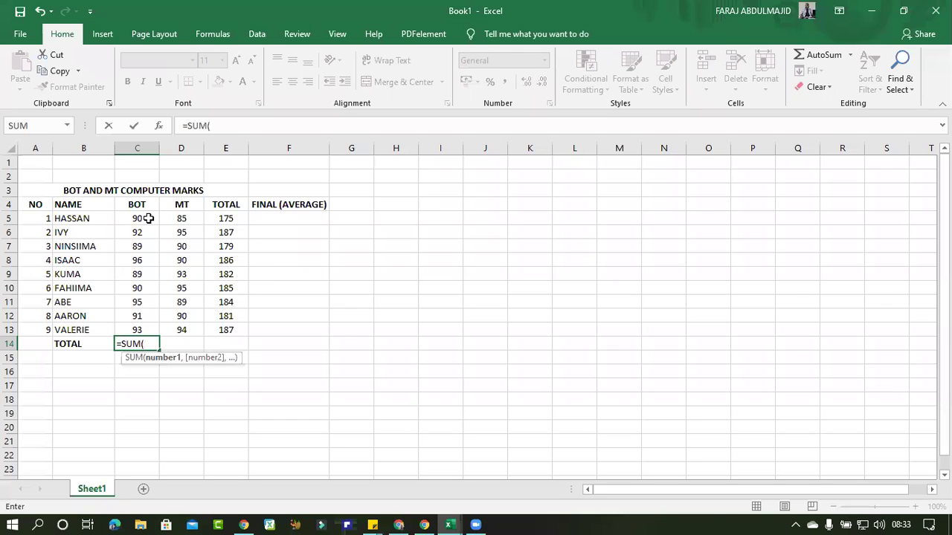
pyautogui.moveTo(148, 218); pyautogui.dragTo(141, 330)
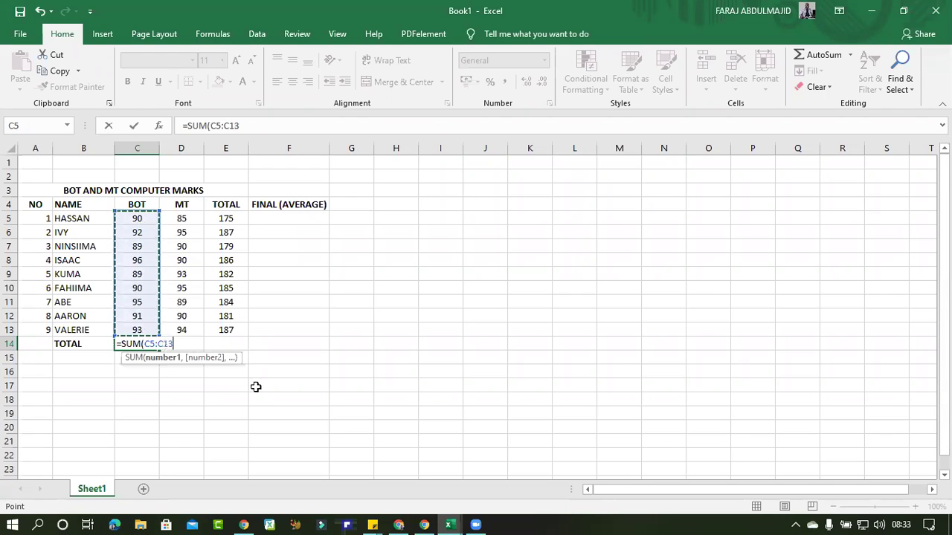
pyautogui.press('Return')
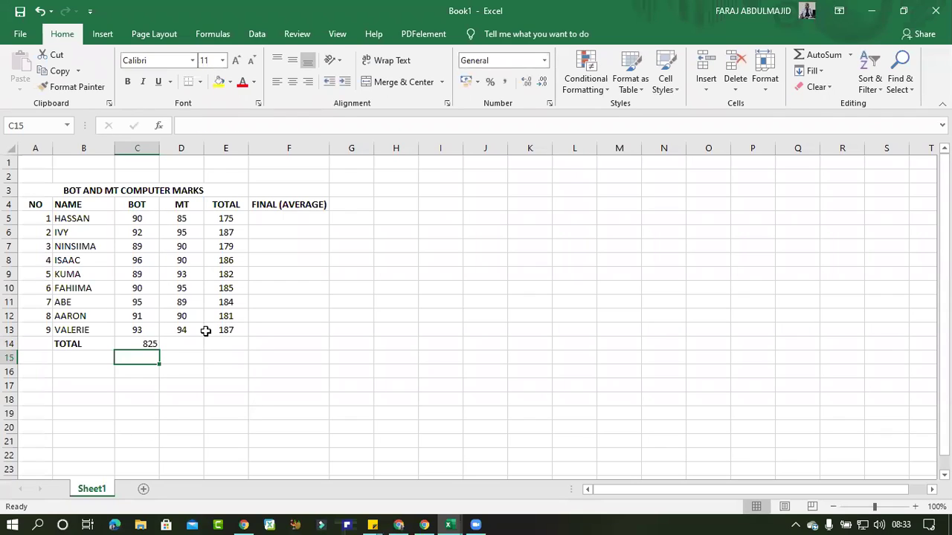
# Step: Total the MT column in cell D14 with the formula =SUM(D5:D13)
pyautogui.click(181, 345)
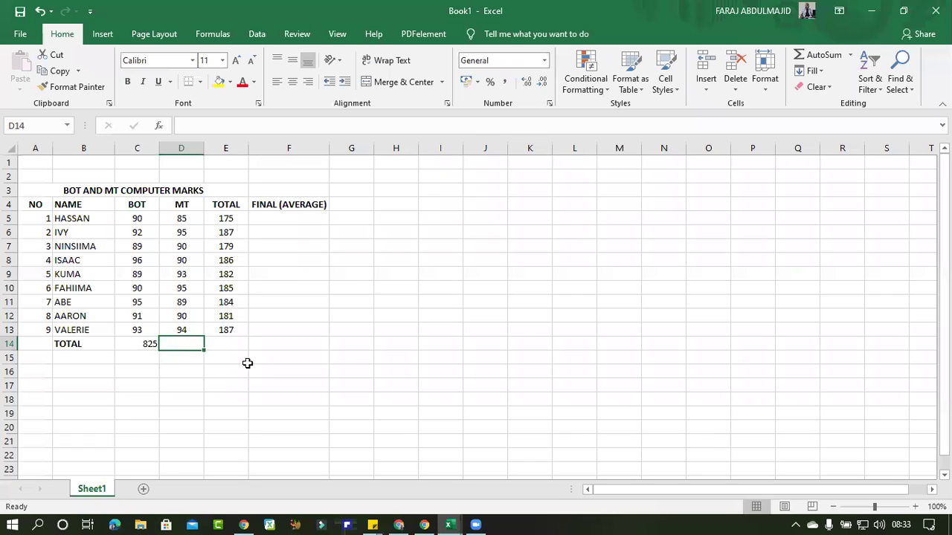
pyautogui.write('=S')
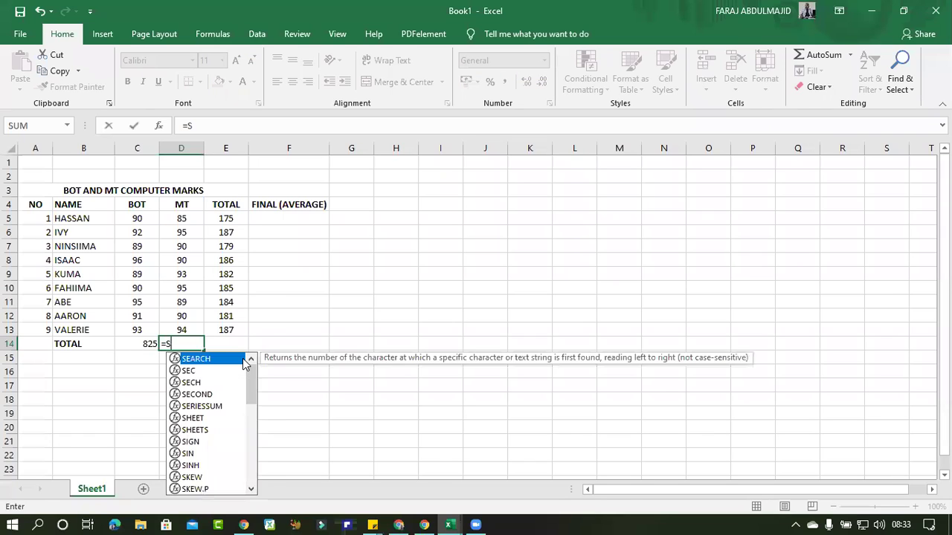
pyautogui.write('UM(')
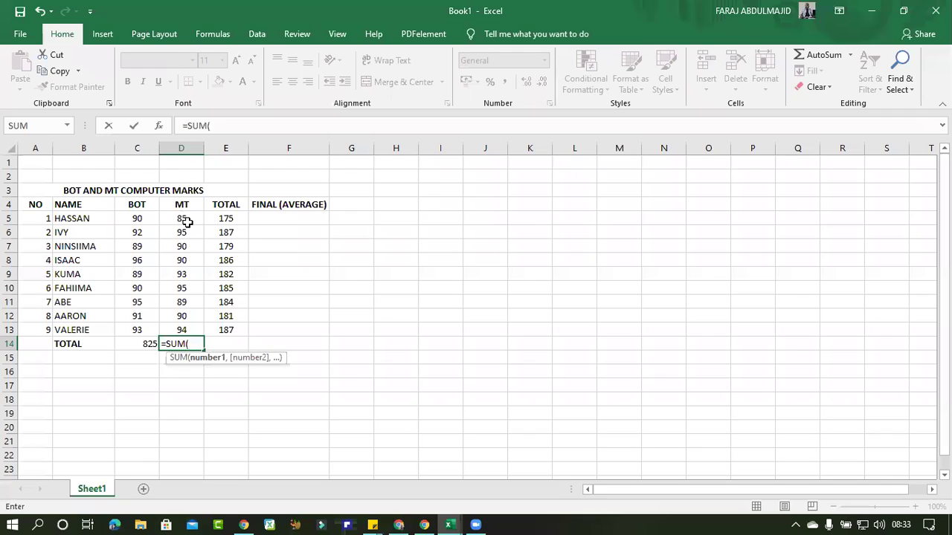
pyautogui.click(185, 217)
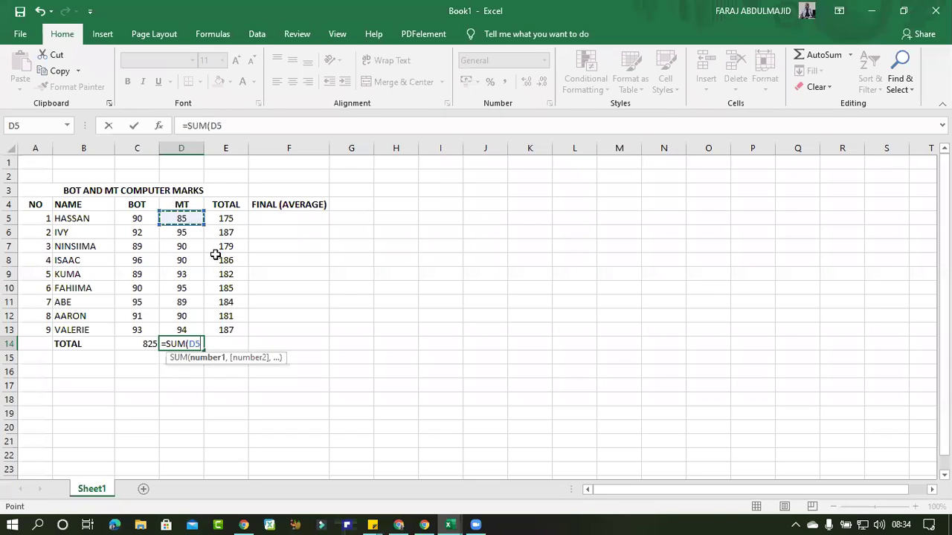
pyautogui.press('F8')
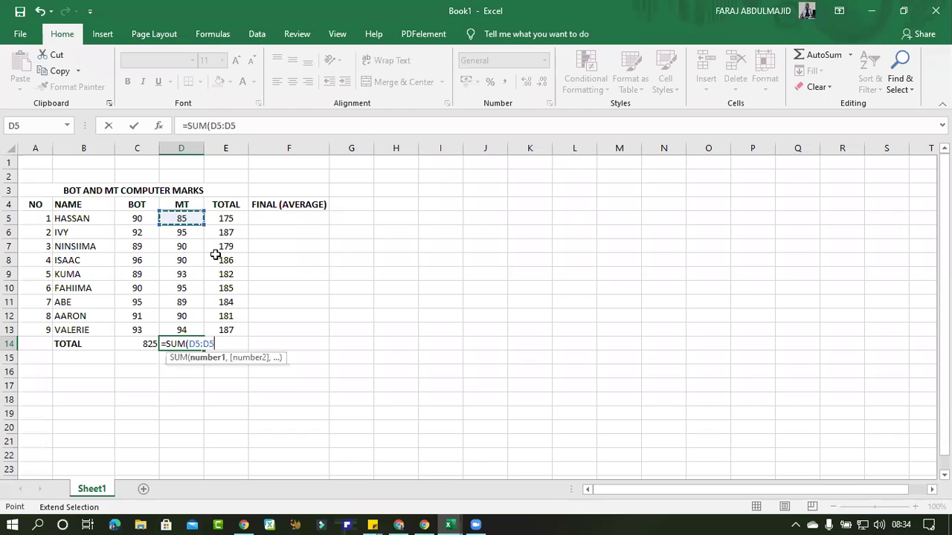
pyautogui.press('BackSpace')
pyautogui.press('BackSpace')
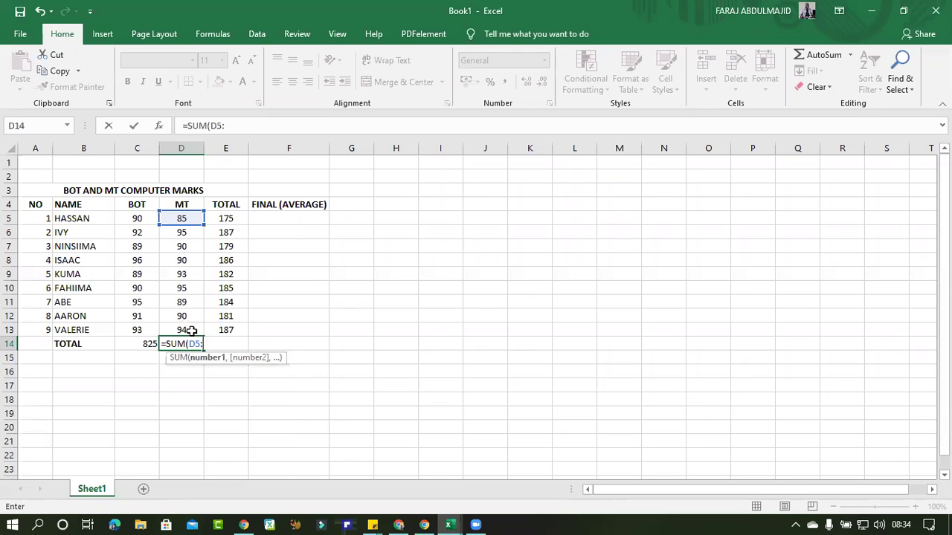
pyautogui.click(192, 330)
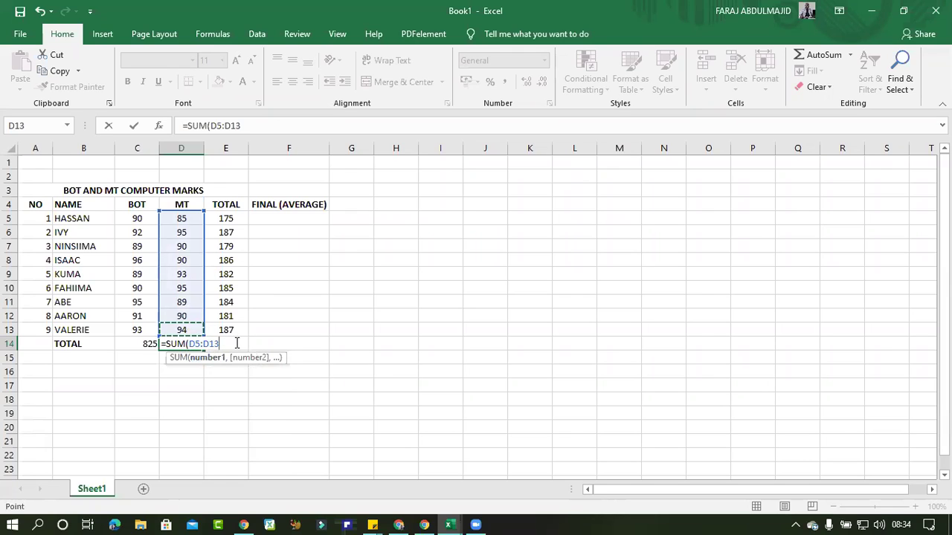
pyautogui.write(')')
pyautogui.press('Return')
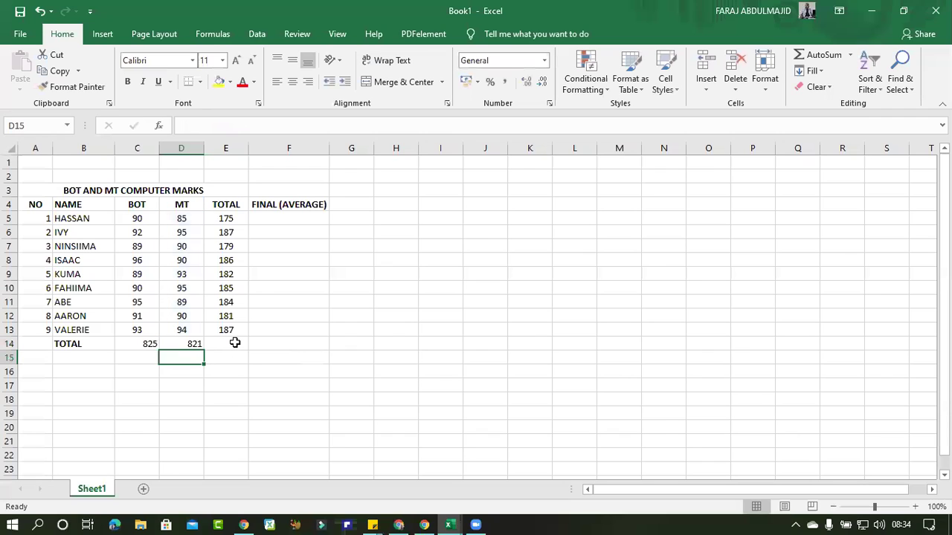
pyautogui.click(223, 332)
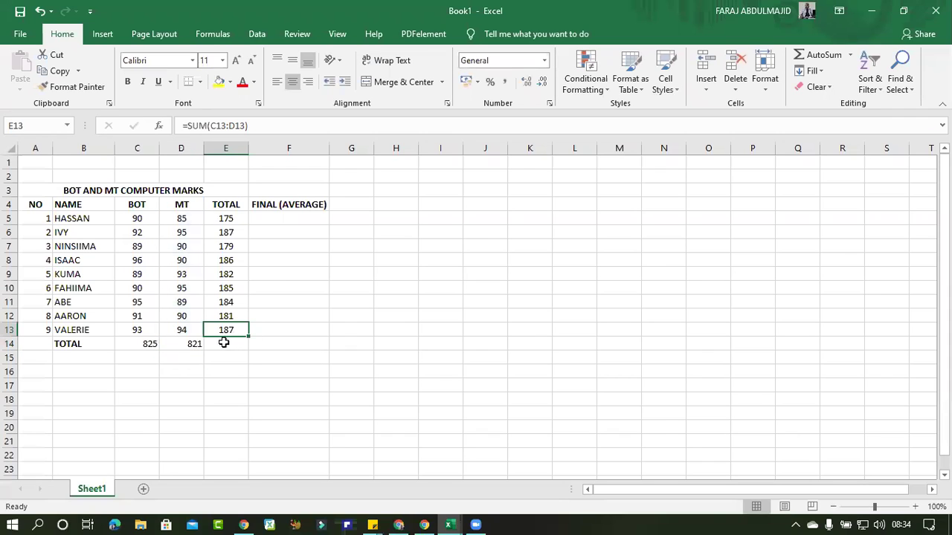
pyautogui.click(278, 208)
pyautogui.click(298, 220)
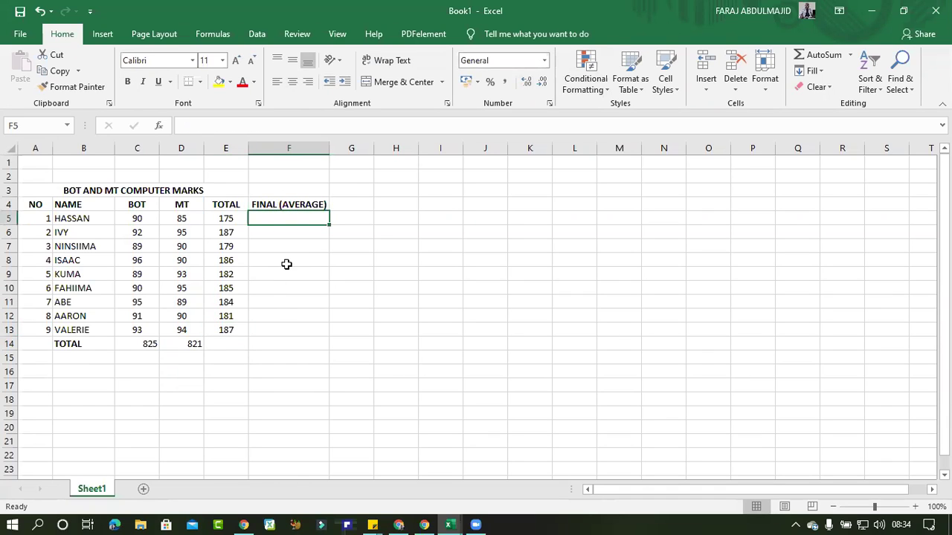
pyautogui.click(226, 220)
pyautogui.click(274, 219)
pyautogui.click(227, 219)
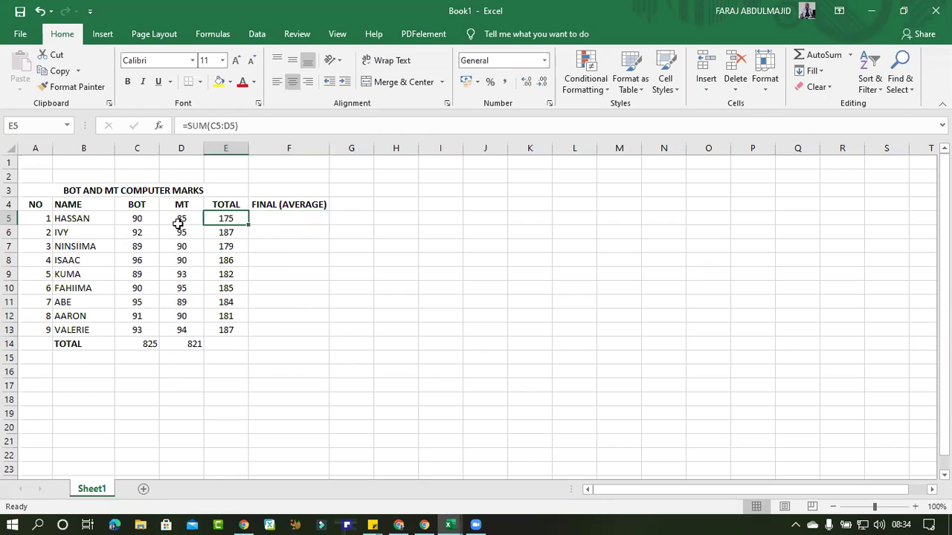
# Step: Calculate the first student's final average in cell F5 by halving the total with the formula =(E5/2)
pyautogui.click(288, 219)
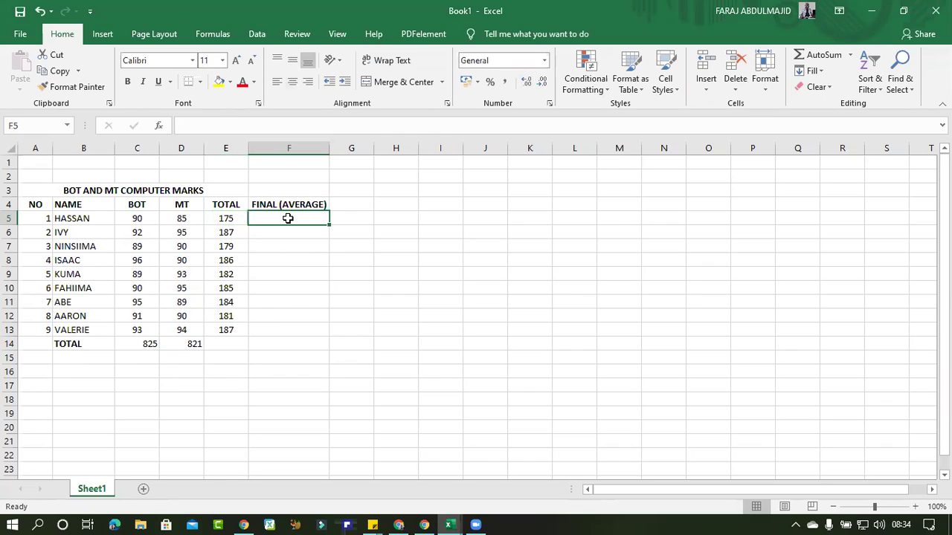
pyautogui.click(228, 219)
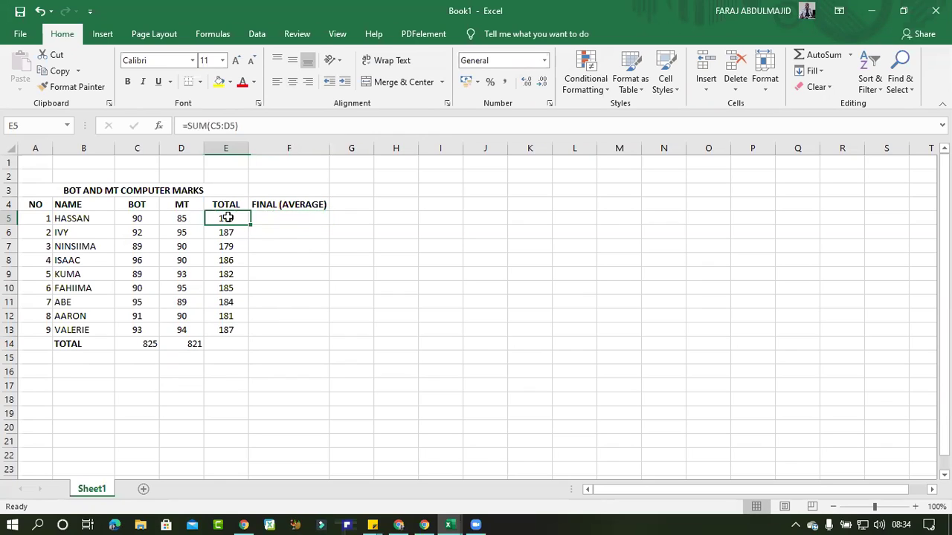
pyautogui.click(276, 217)
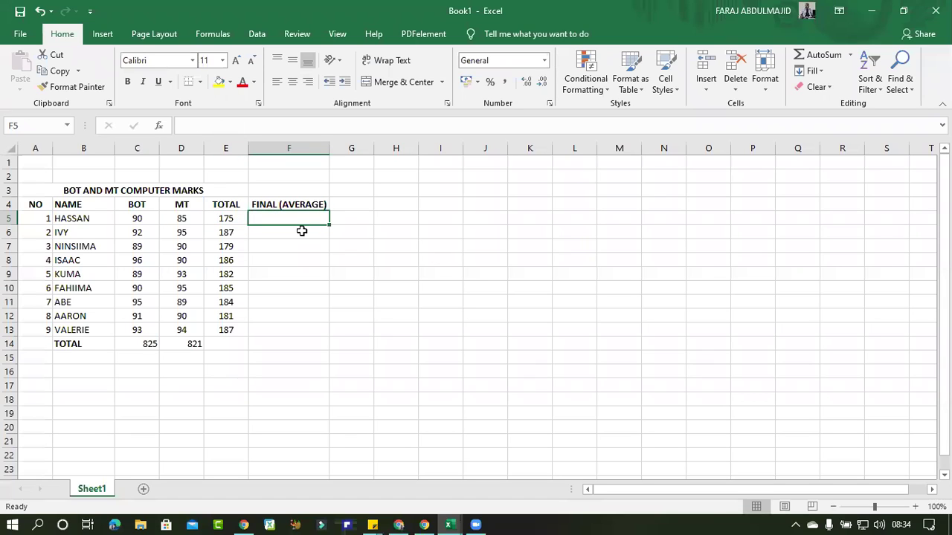
pyautogui.write('=(')
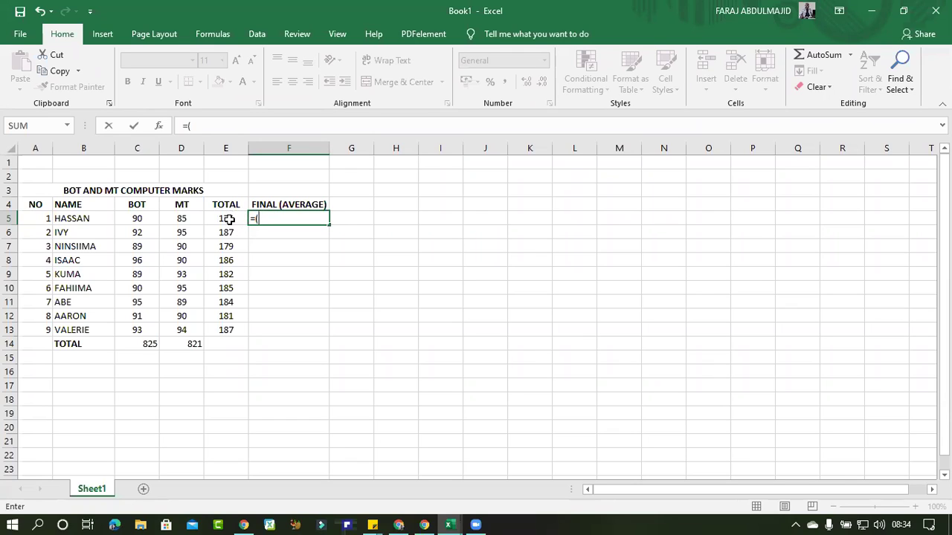
pyautogui.click(229, 219)
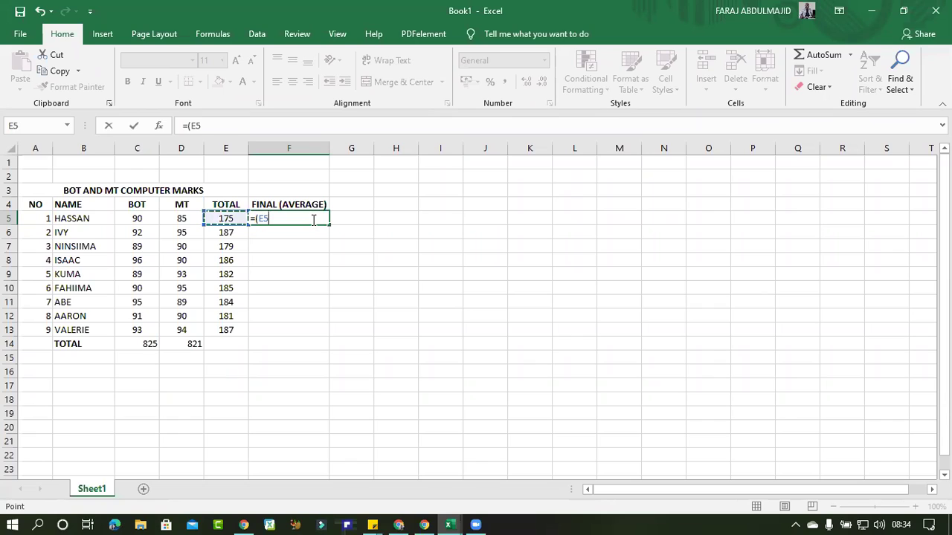
pyautogui.write('/2')
pyautogui.hotkey('ctrl', 'Return')
pyautogui.press('Return')
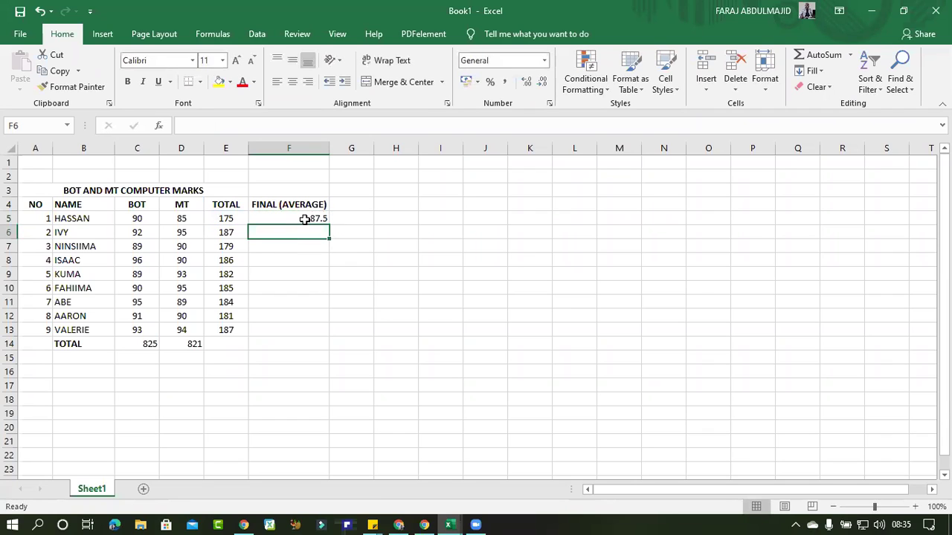
# Step: Fill the halving formula from F5 down through F13, and undo both the fill and the formula
pyautogui.click(305, 219)
pyautogui.moveTo(329, 224); pyautogui.dragTo(318, 336)
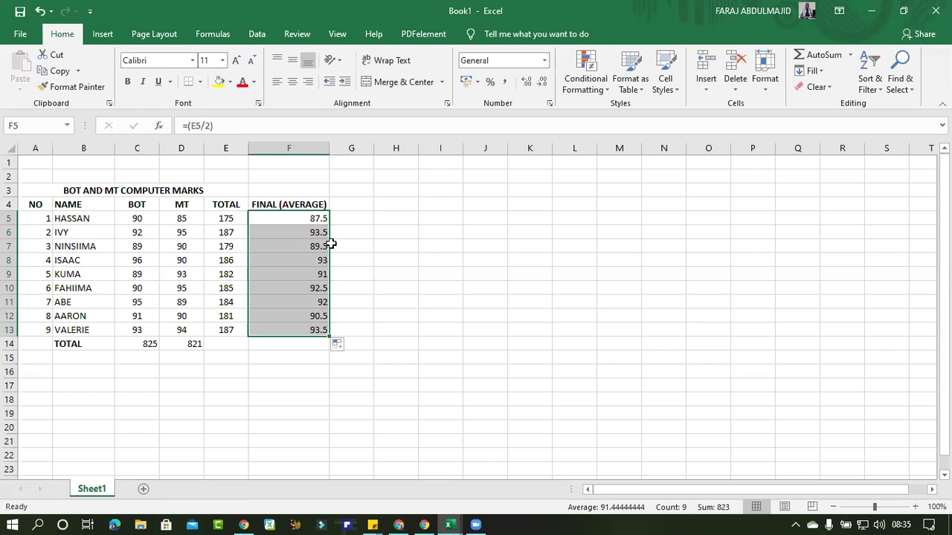
pyautogui.hotkey('ctrl', 'z')
pyautogui.hotkey('ctrl', 'z')
# Step: Calculate the first student's final average in cell F5 with the AVERAGE function over C5:D5
pyautogui.click(299, 236)
pyautogui.click(291, 216)
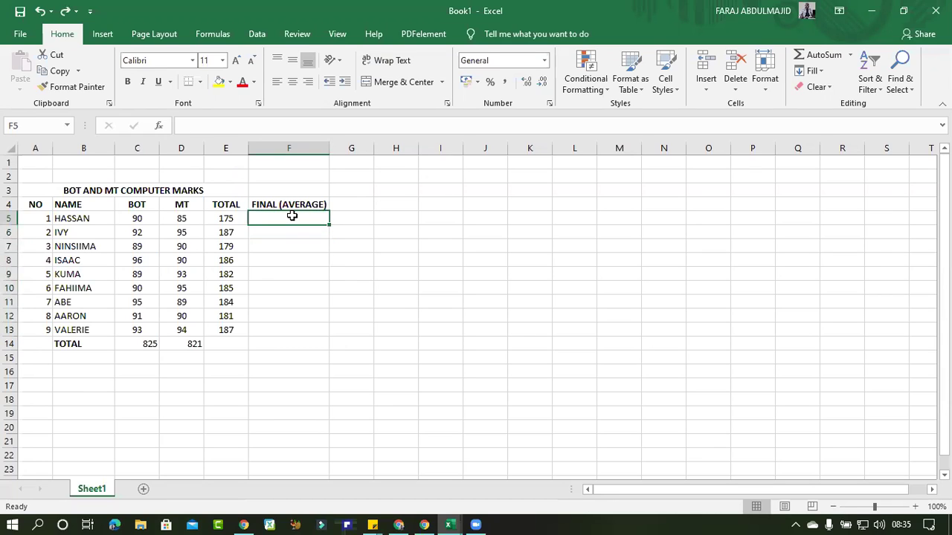
pyautogui.write('=AVE')
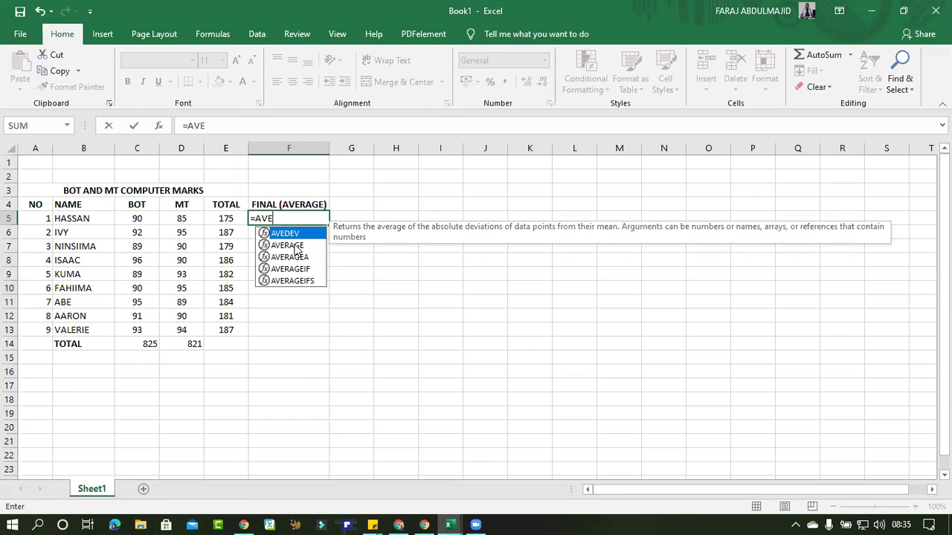
pyautogui.doubleClick(293, 245)
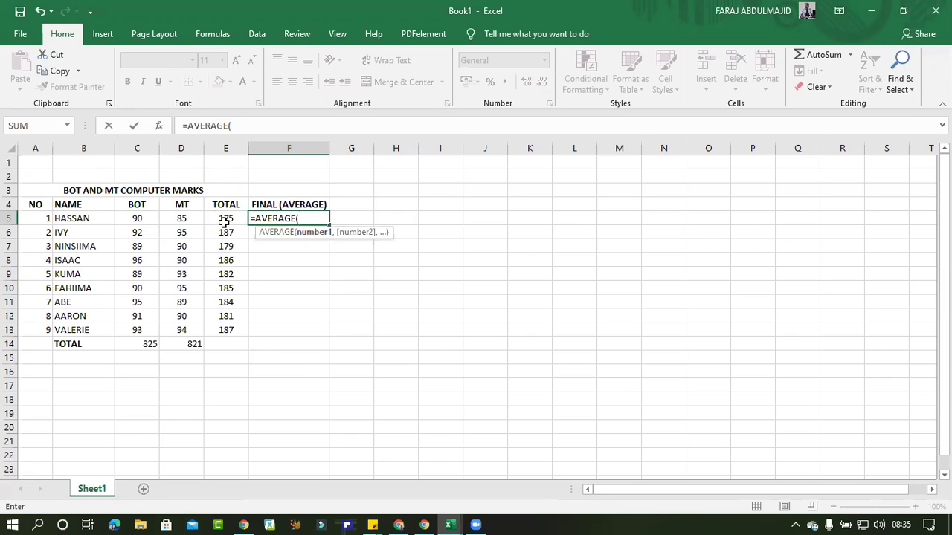
pyautogui.click(136, 218)
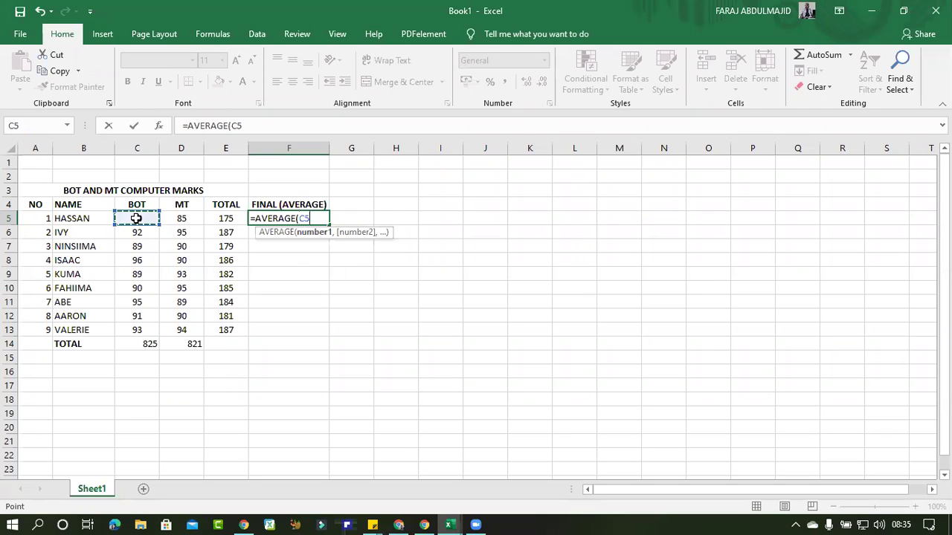
pyautogui.moveTo(136, 218); pyautogui.dragTo(180, 218)
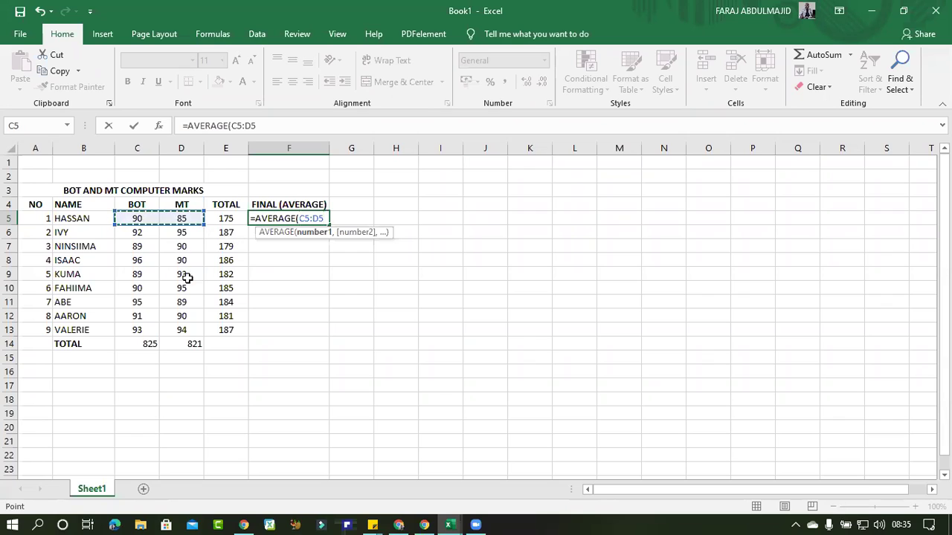
pyautogui.press('Return')
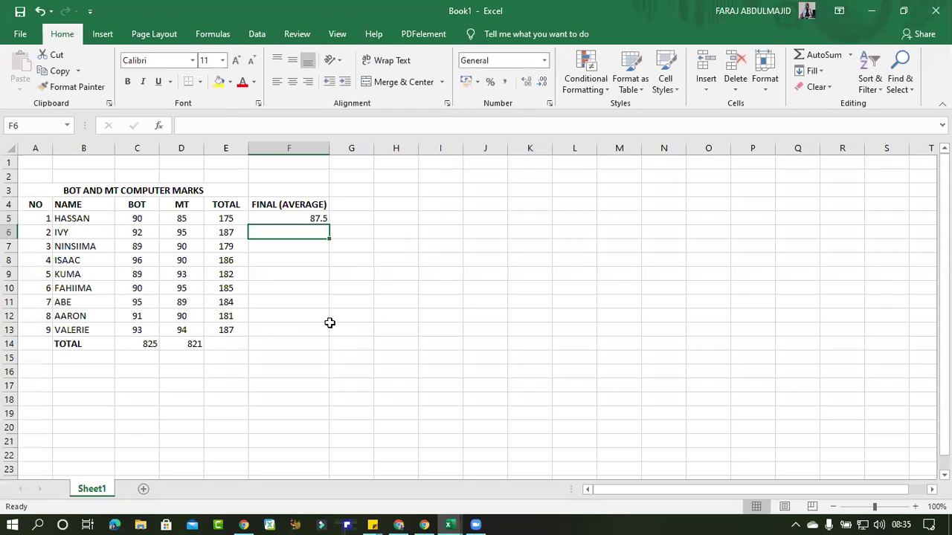
# Step: Fill the AVERAGE formula from F5 down through F13, and undo both the fill and the formula
pyautogui.click(316, 218)
pyautogui.moveTo(328, 223); pyautogui.dragTo(323, 334)
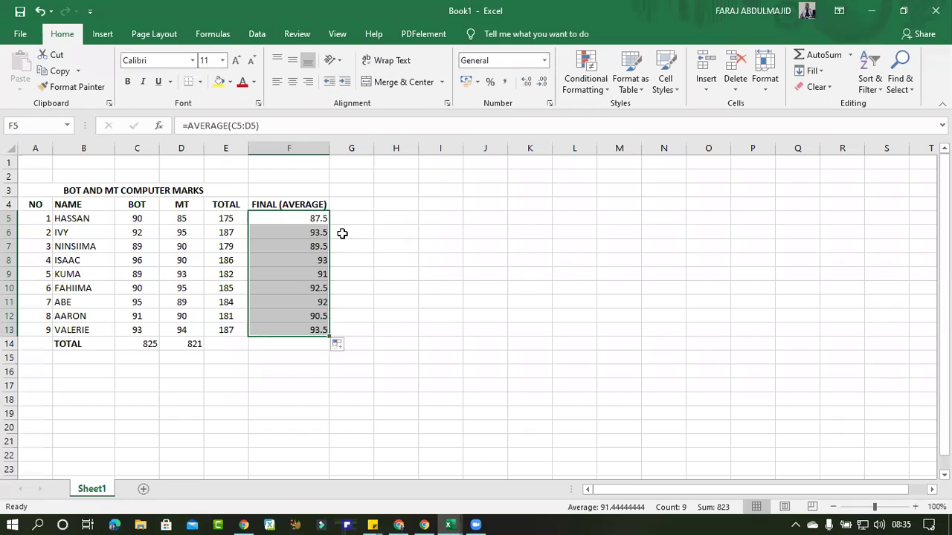
pyautogui.hotkey('ctrl', 'z')
pyautogui.hotkey('ctrl', 'z')
# Step: Enter =AVERAGE(C5:D5) in cell F5 again and fill it down through F13 for all students
pyautogui.click(293, 242)
pyautogui.click(291, 219)
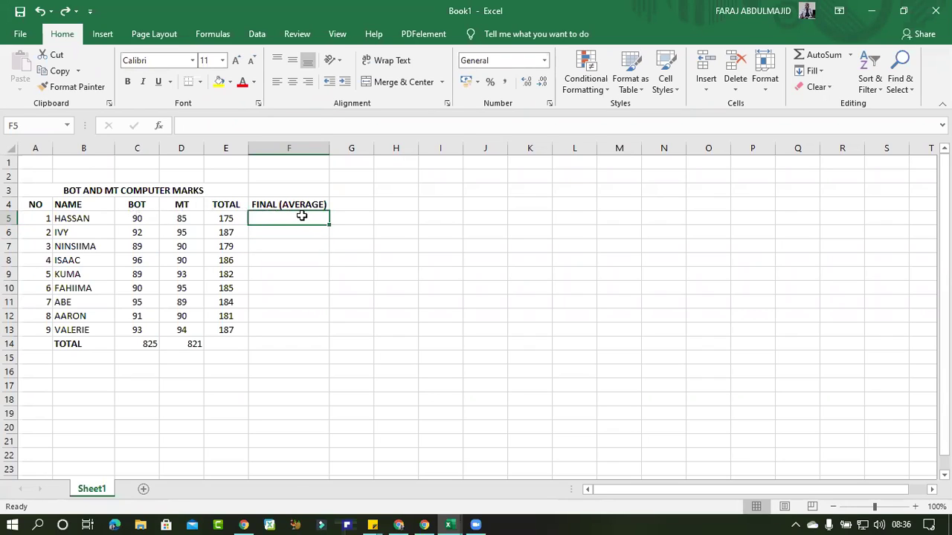
pyautogui.write('=')
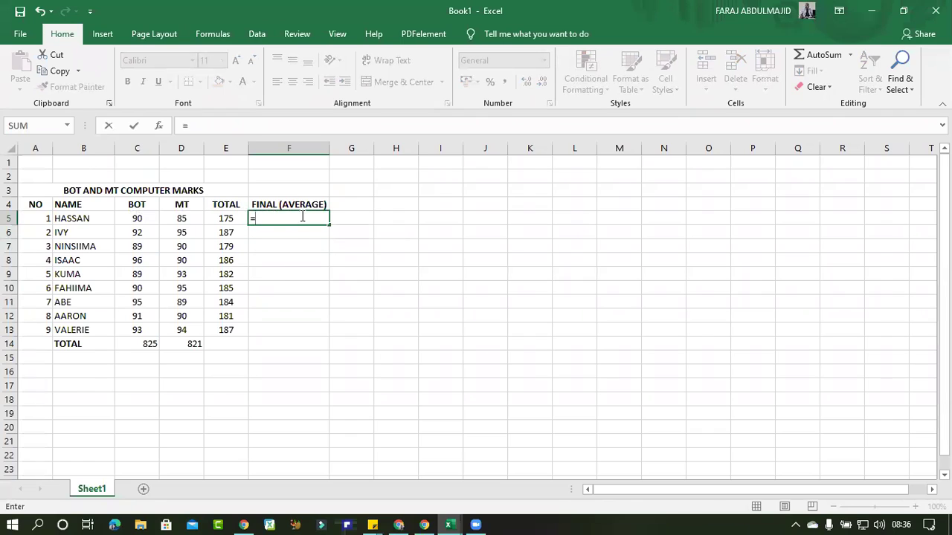
pyautogui.write('AV')
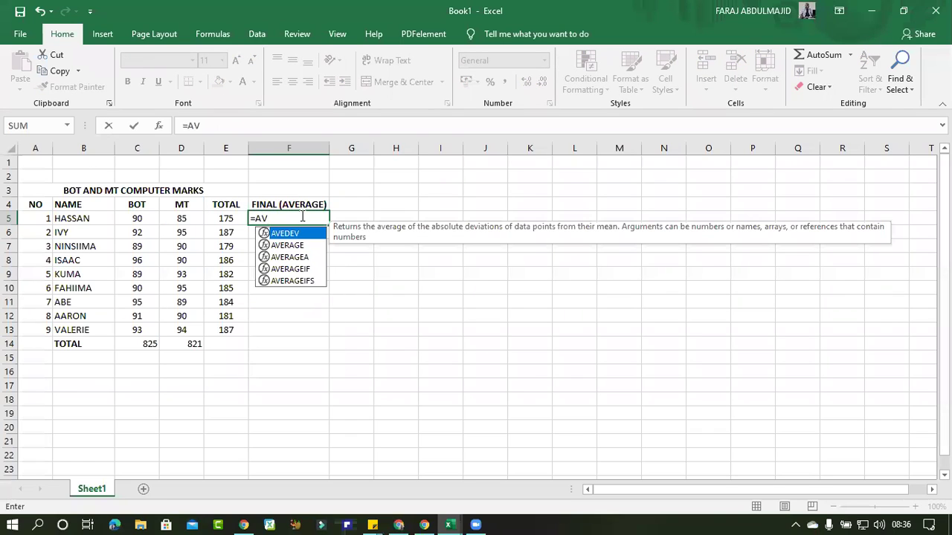
pyautogui.doubleClick(287, 246)
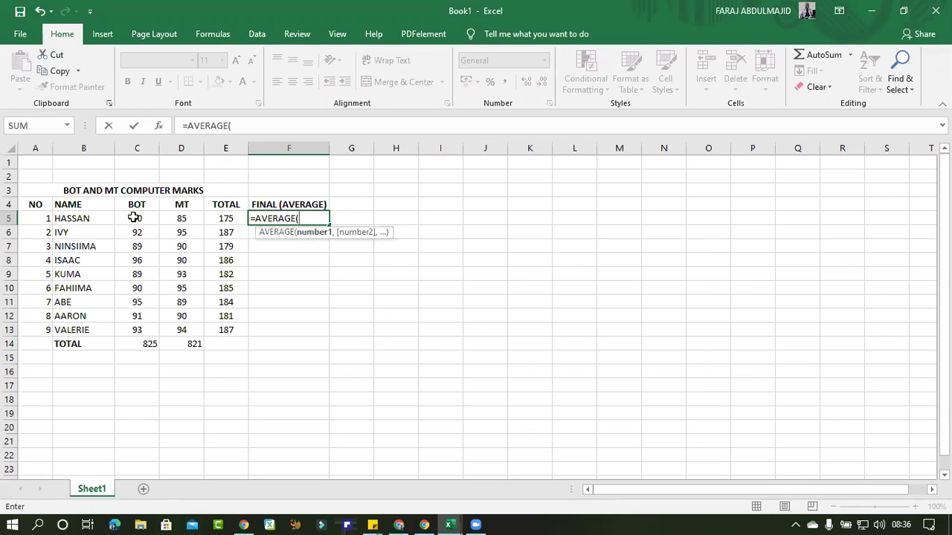
pyautogui.moveTo(135, 218); pyautogui.dragTo(172, 216)
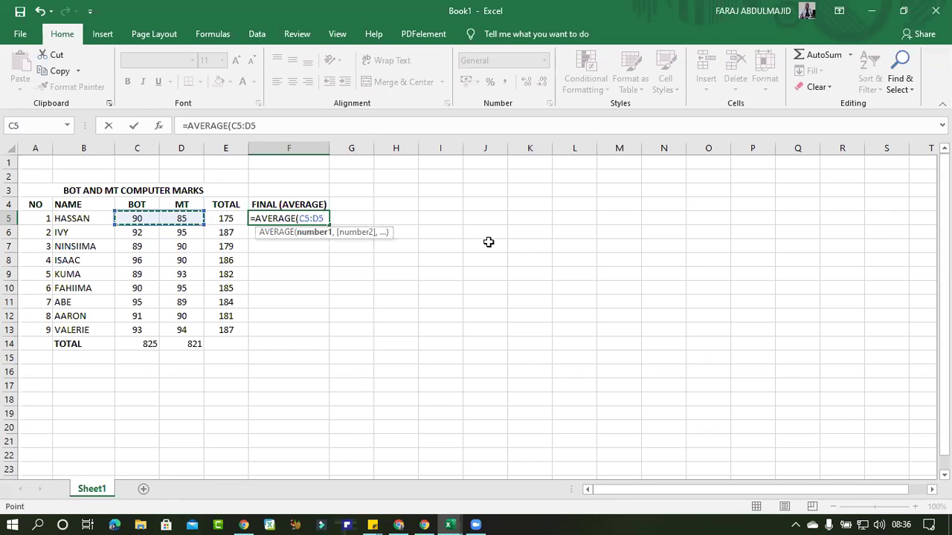
pyautogui.press('Return')
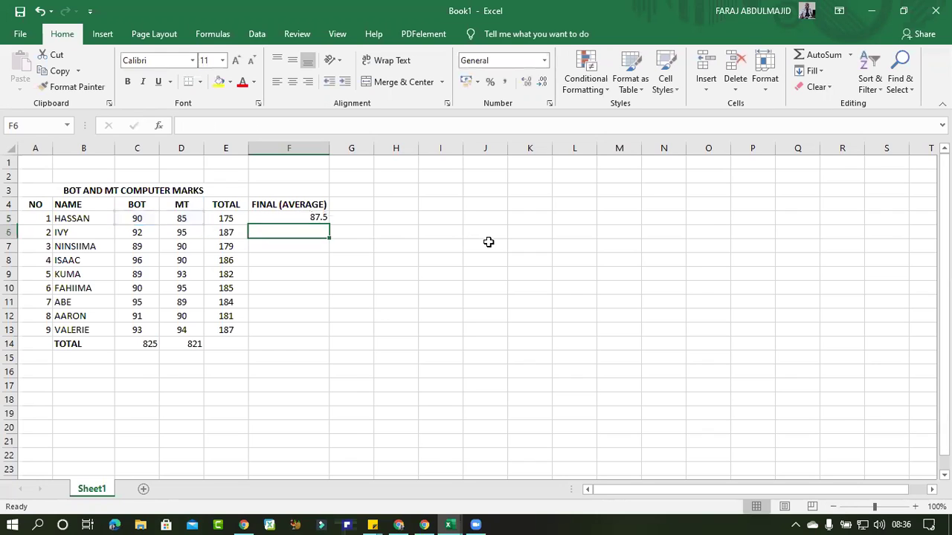
pyautogui.click(315, 216)
pyautogui.moveTo(327, 221); pyautogui.dragTo(317, 334)
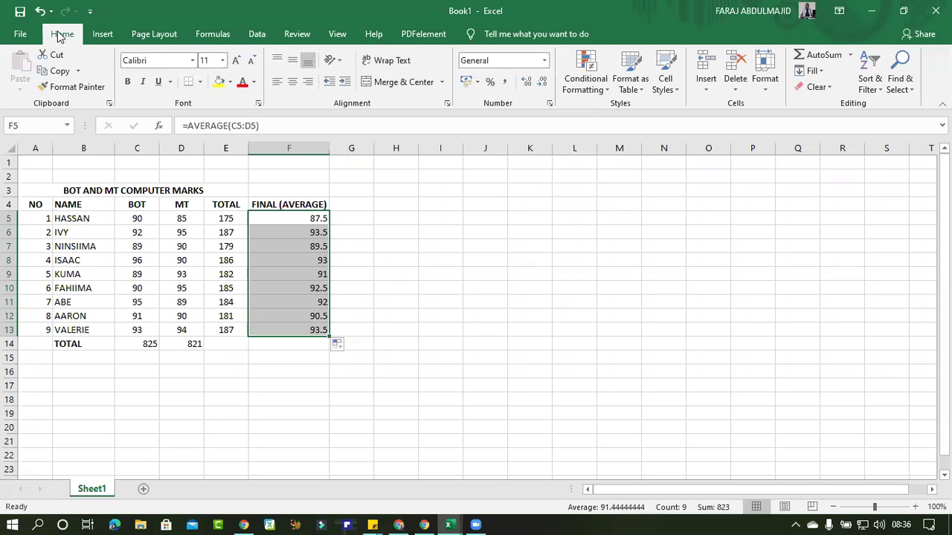
# Step: Round the displayed averages in F5:F13 to whole numbers, switching between one and zero decimal places and ending with none
pyautogui.click(544, 85)
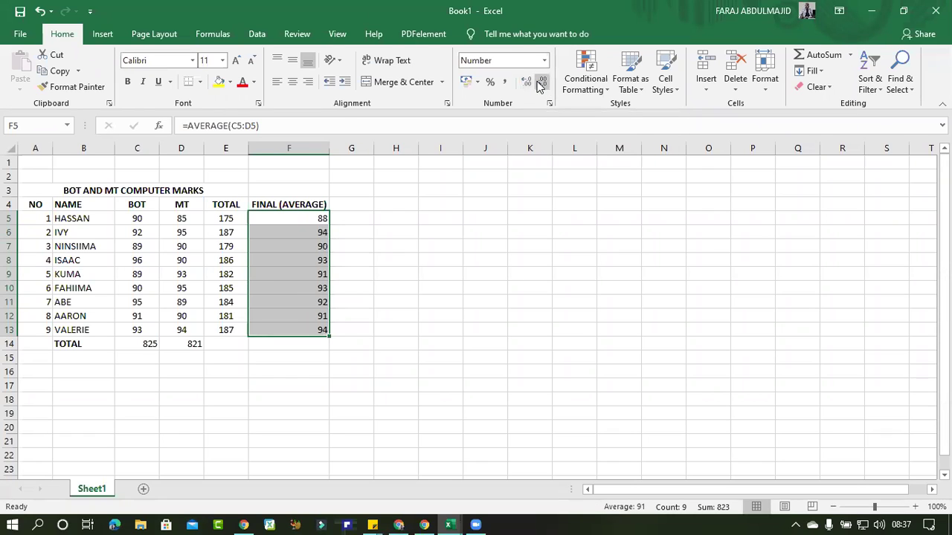
pyautogui.click(526, 82)
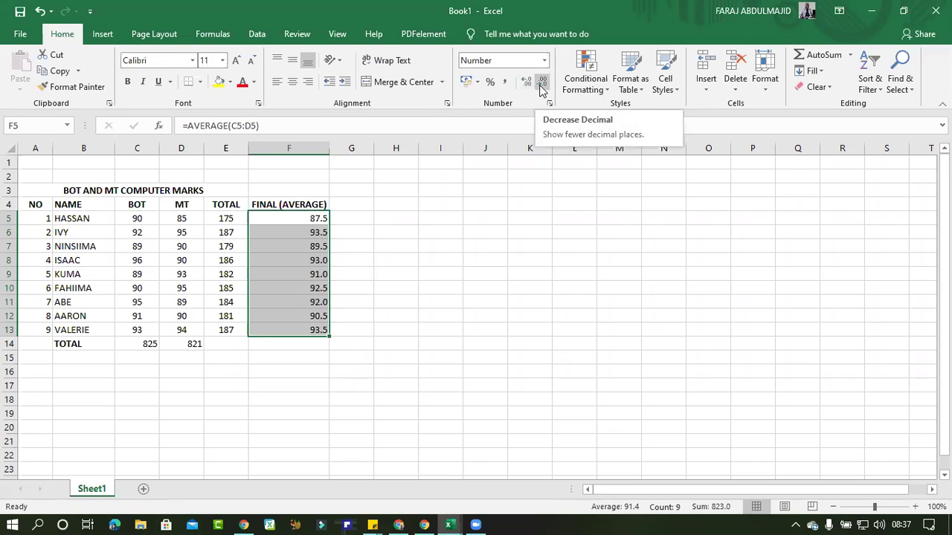
pyautogui.click(540, 83)
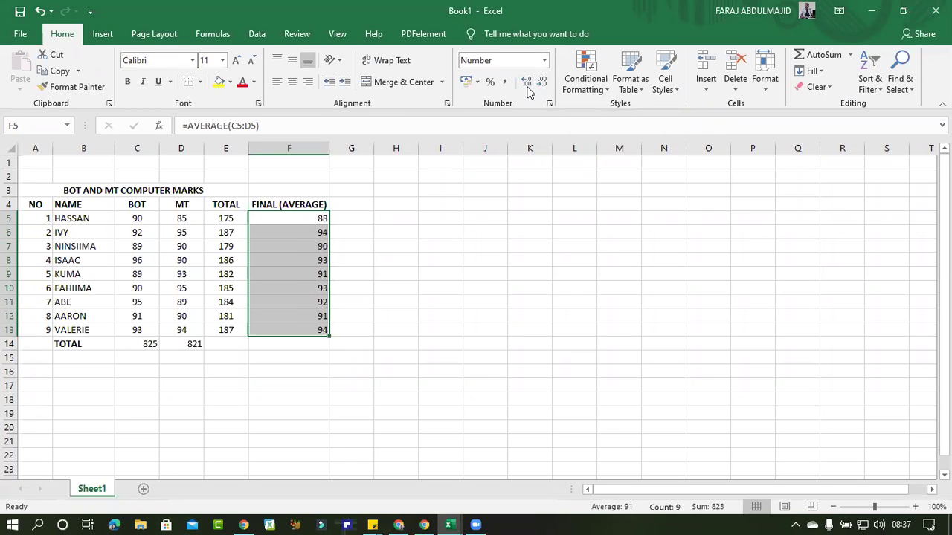
pyautogui.click(524, 83)
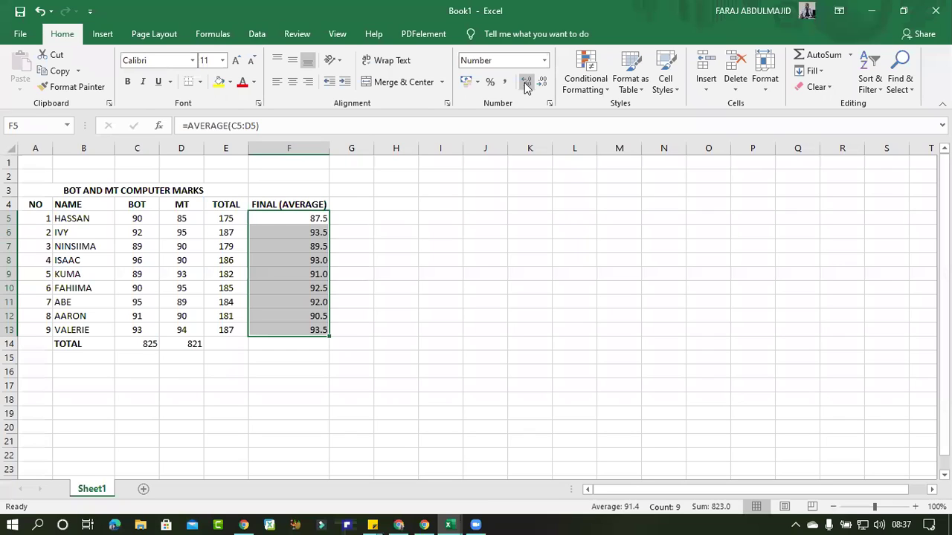
pyautogui.click(548, 87)
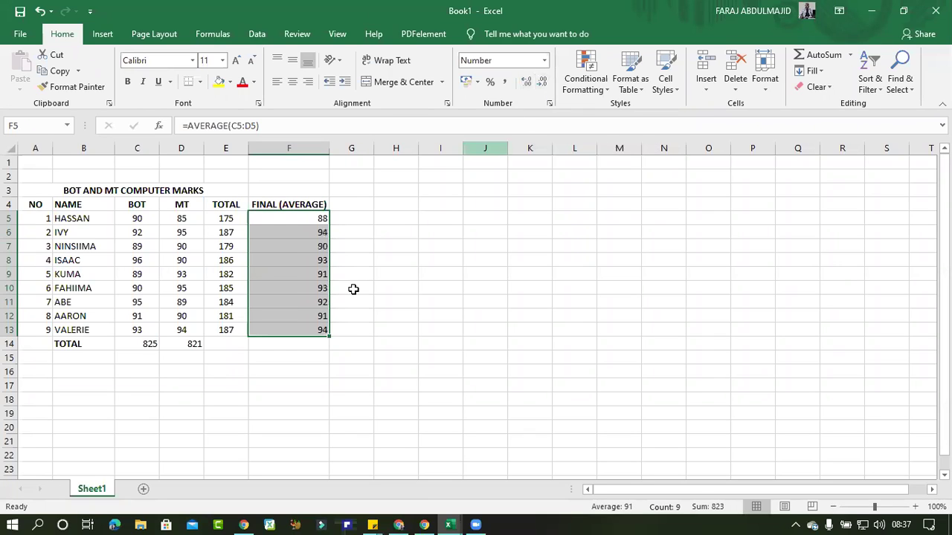
# Step: Extend the merged title BOT AND MT COMPUTER MARKS across A3:F3 and center it over the whole table
pyautogui.moveTo(378, 246); pyautogui.dragTo(350, 246)
pyautogui.click(318, 204)
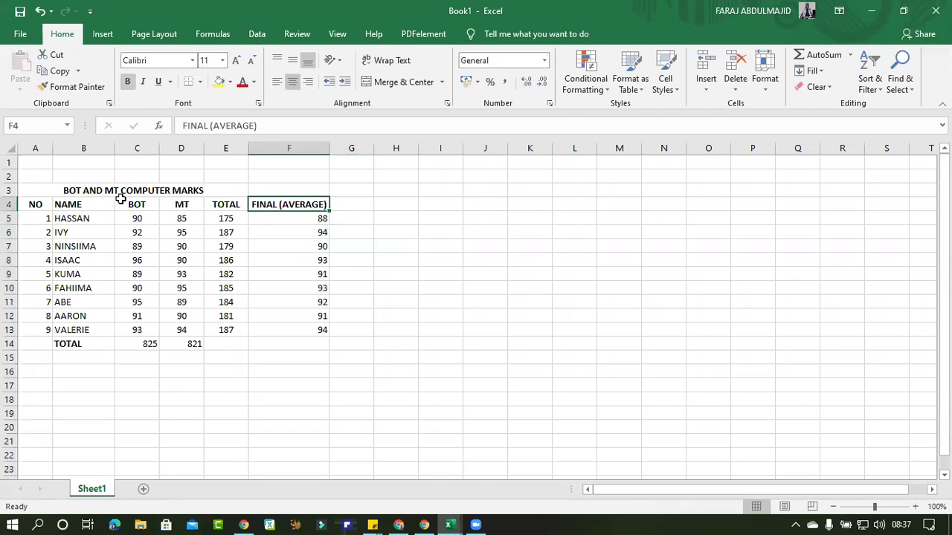
pyautogui.click(104, 190)
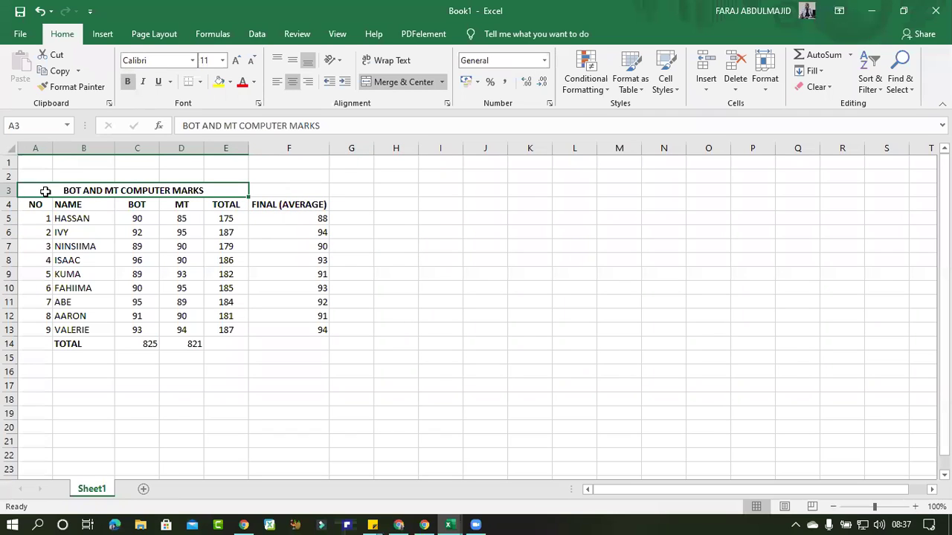
pyautogui.click(286, 195)
pyautogui.moveTo(287, 196)
pyautogui.mouseDown()
pyautogui.moveTo(83, 195)
pyautogui.moveTo(294, 192)
pyautogui.mouseUp()
pyautogui.click(556, 245)
pyautogui.click(285, 246)
pyautogui.click(402, 82)
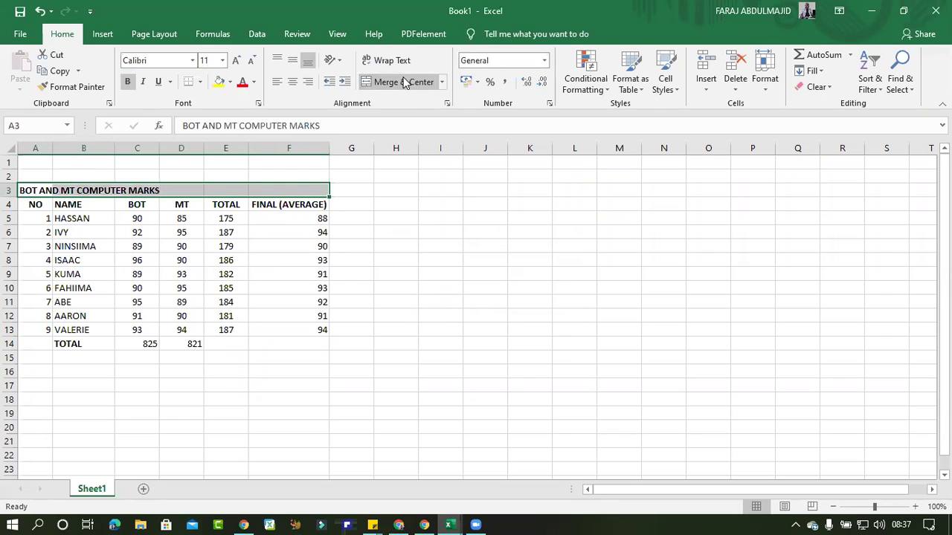
pyautogui.click(404, 82)
pyautogui.click(293, 256)
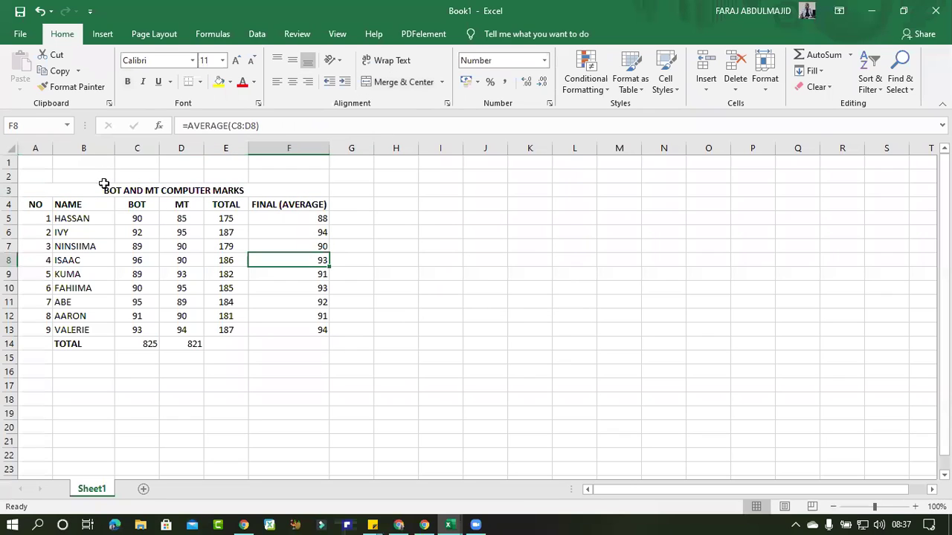
pyautogui.click(99, 190)
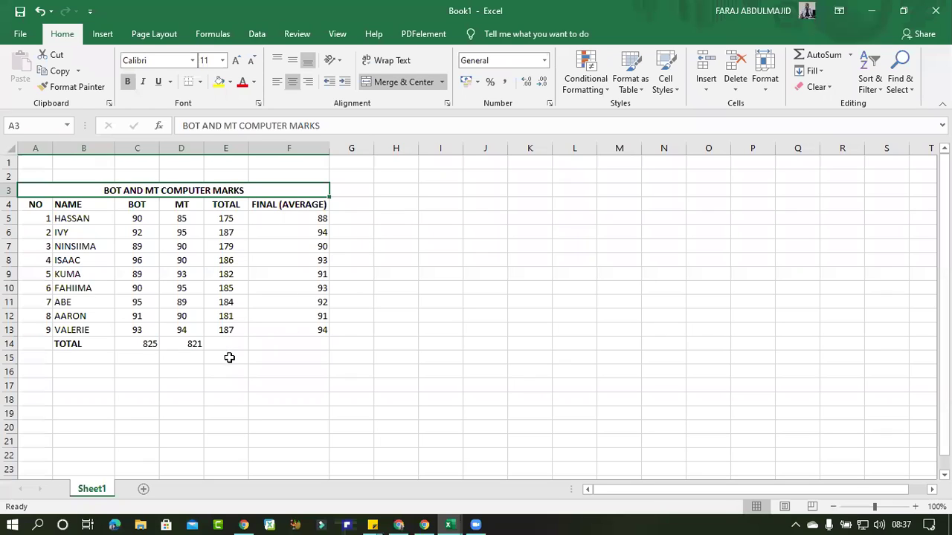
pyautogui.click(356, 382)
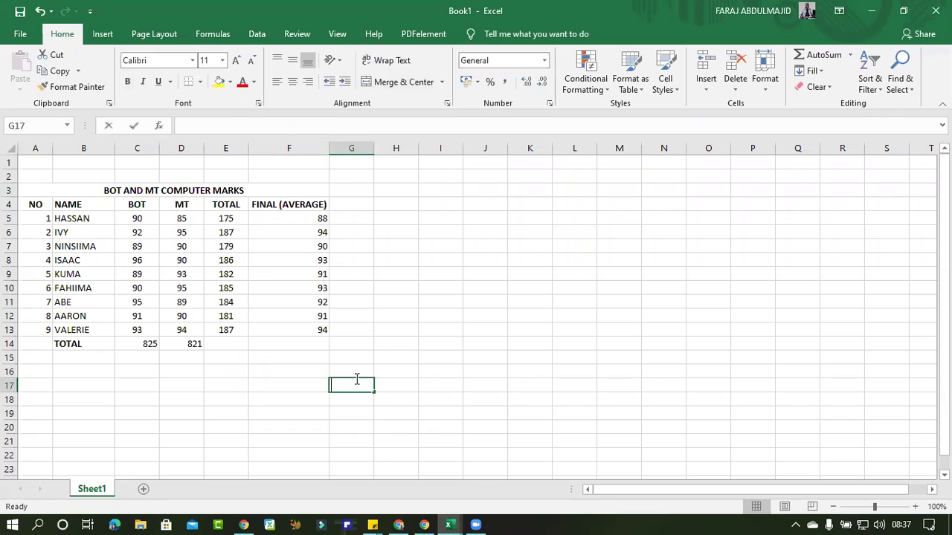
pyautogui.write('=SUM')
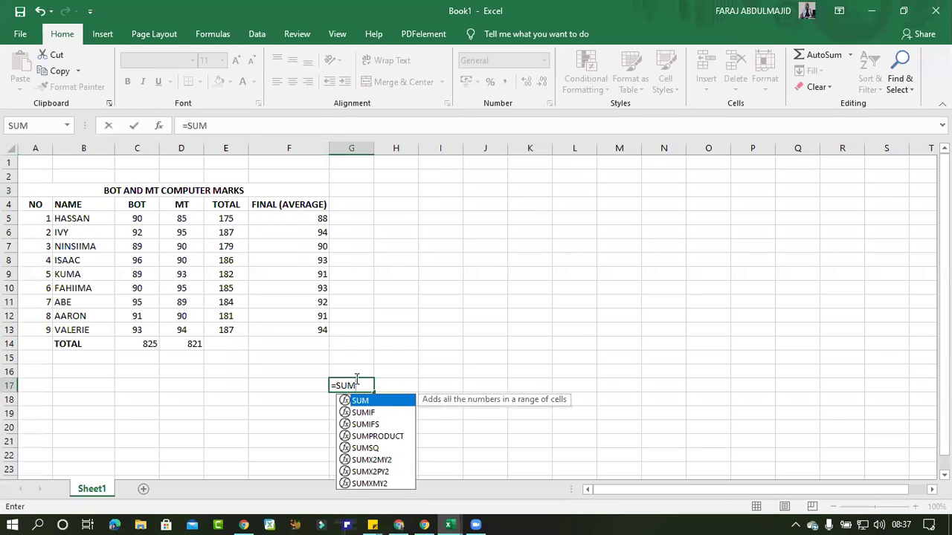
pyautogui.write('(')
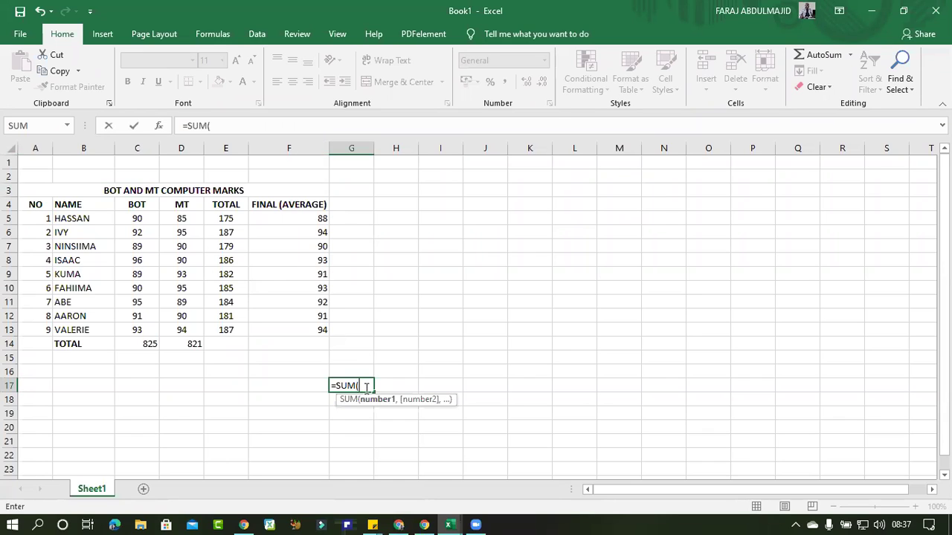
pyautogui.press('Escape')
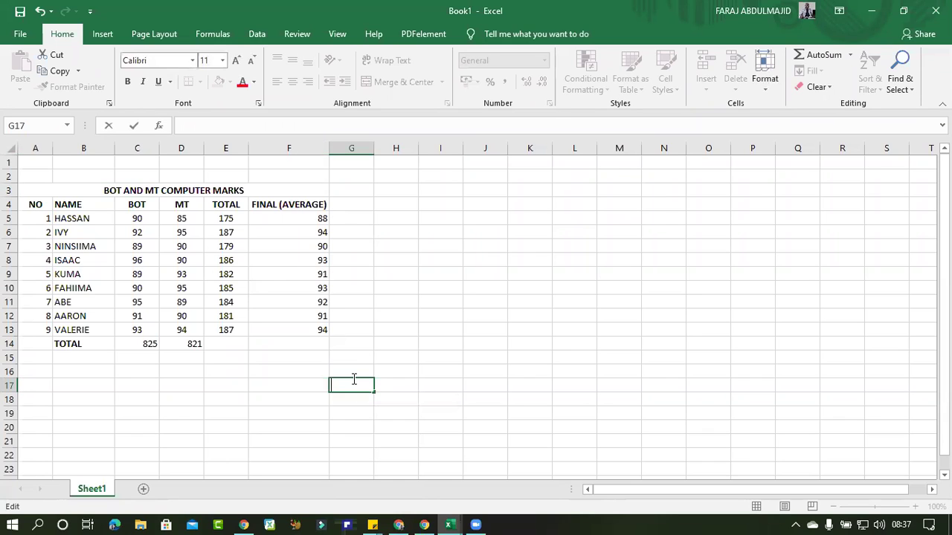
pyautogui.click(475, 374)
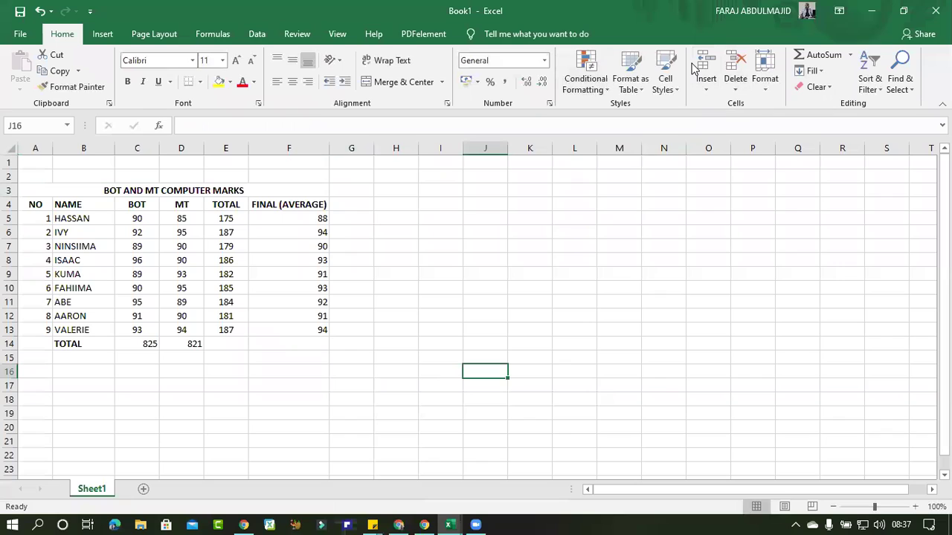